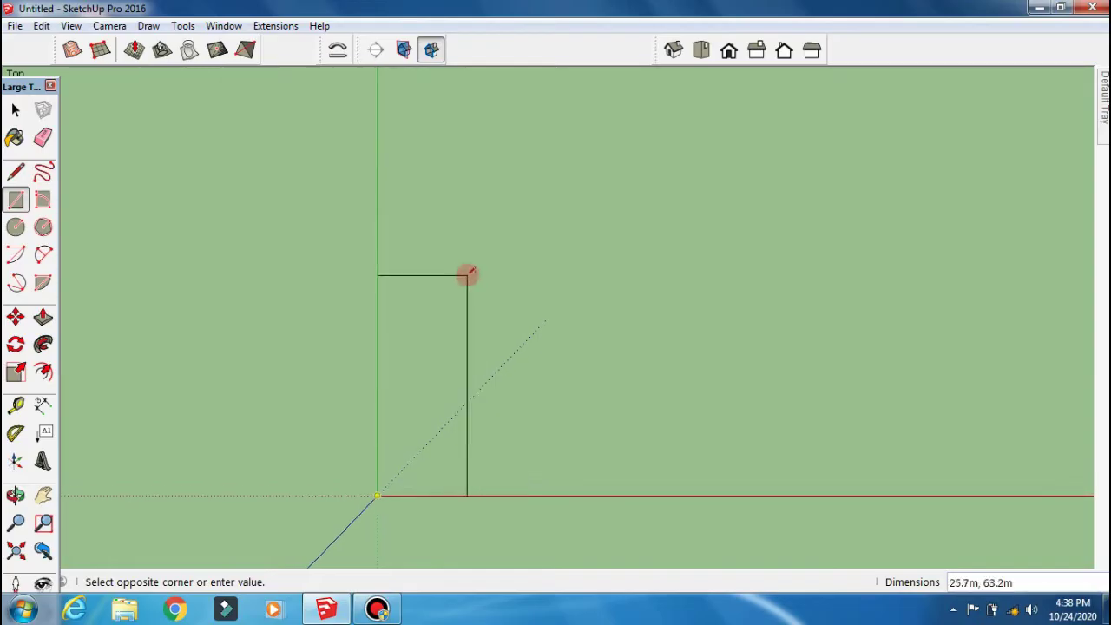
- Complete the tall rectangle face and pick a tool for its rounded top and bottom ends
click(467, 275)
scroll(338, 428, down, 5)
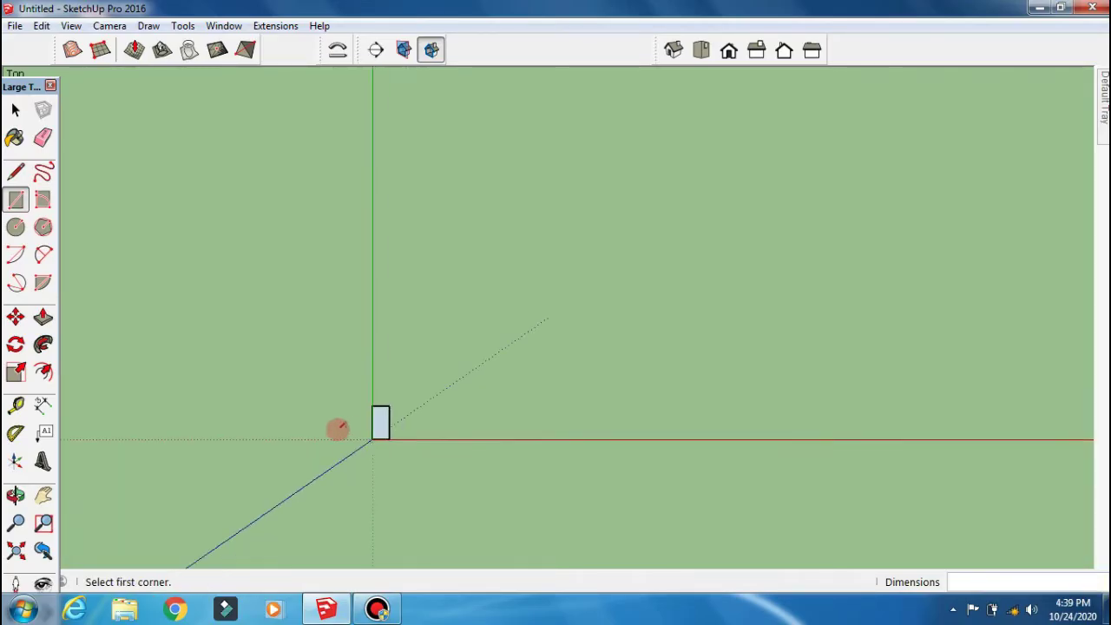
scroll(447, 331, up, 5)
click(42, 344)
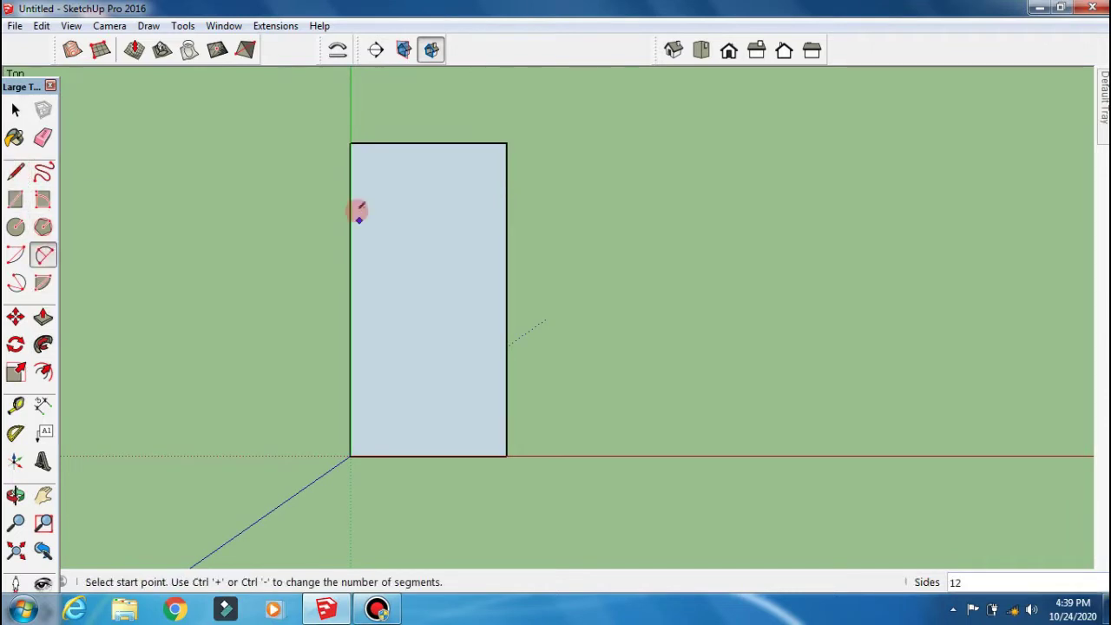
key(l)
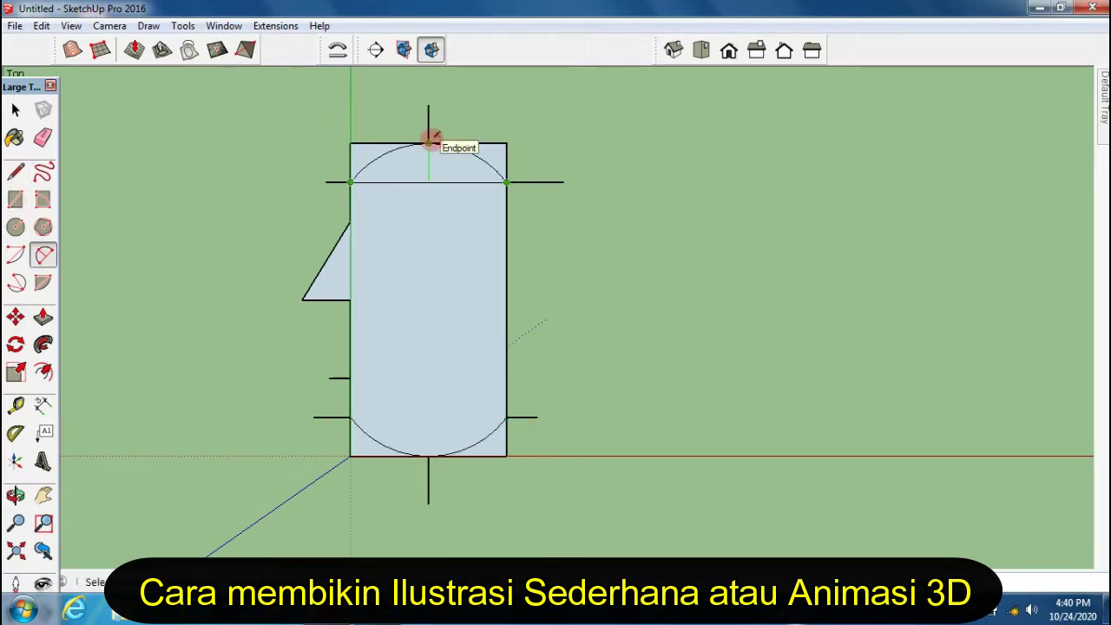
- Erase the leftover straight edges and raise the rounded face into a tall column
drag(404, 463, 392, 461)
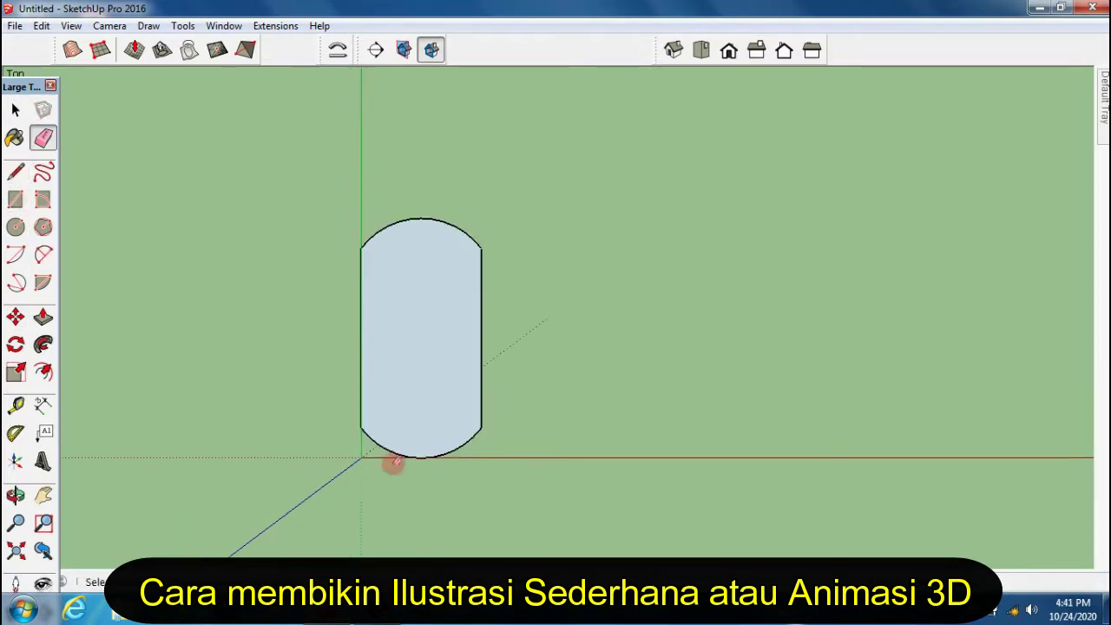
middle_drag(391, 461, 586, 292)
drag(504, 369, 514, 175)
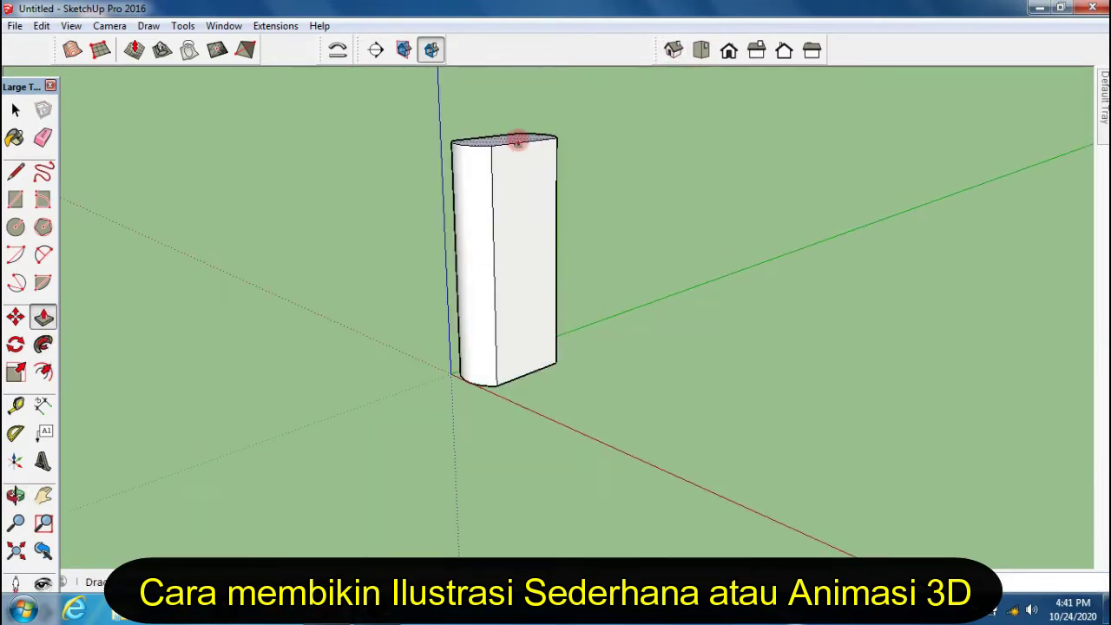
scroll(526, 216, down, 5)
scroll(526, 216, up, 5)
middle_drag(526, 217, 372, 330)
- Copy the column along the red axis at 5000 spacing into a long row of piers
drag(352, 302, 413, 440)
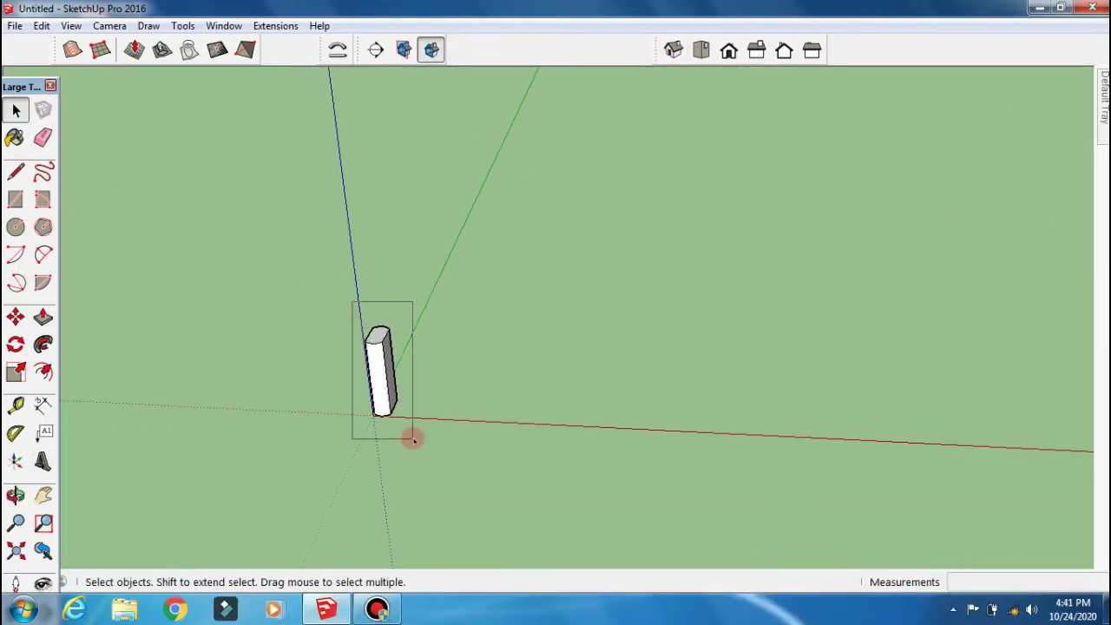
click(382, 415)
scroll(625, 440, down, 2)
scroll(432, 455, up, 3)
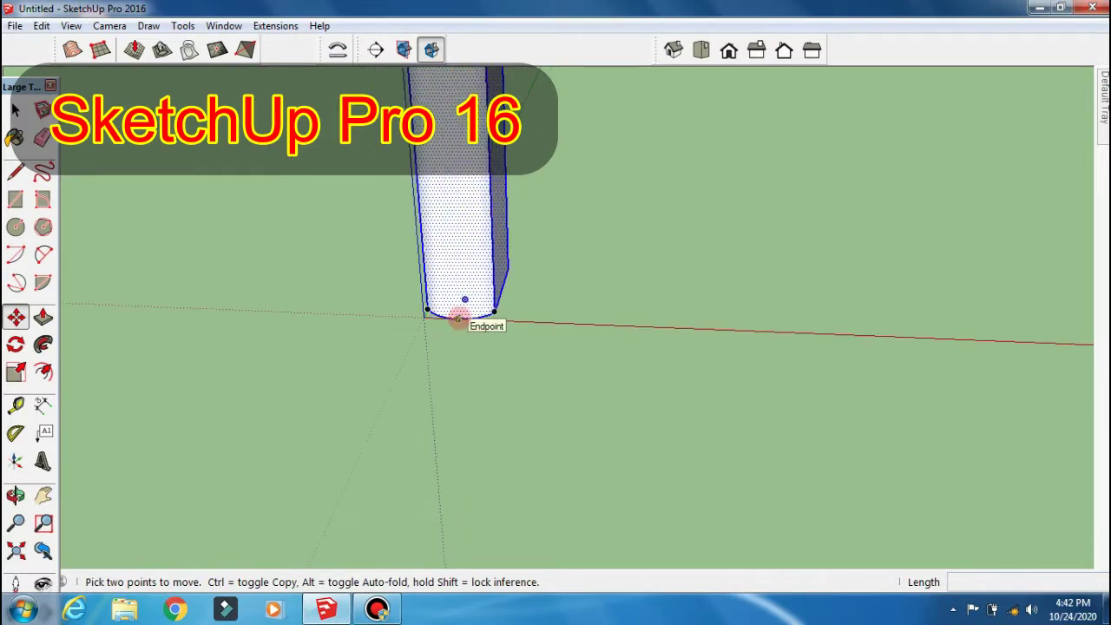
ctrl+click(462, 308)
scroll(769, 373, down, 4)
text(5000)
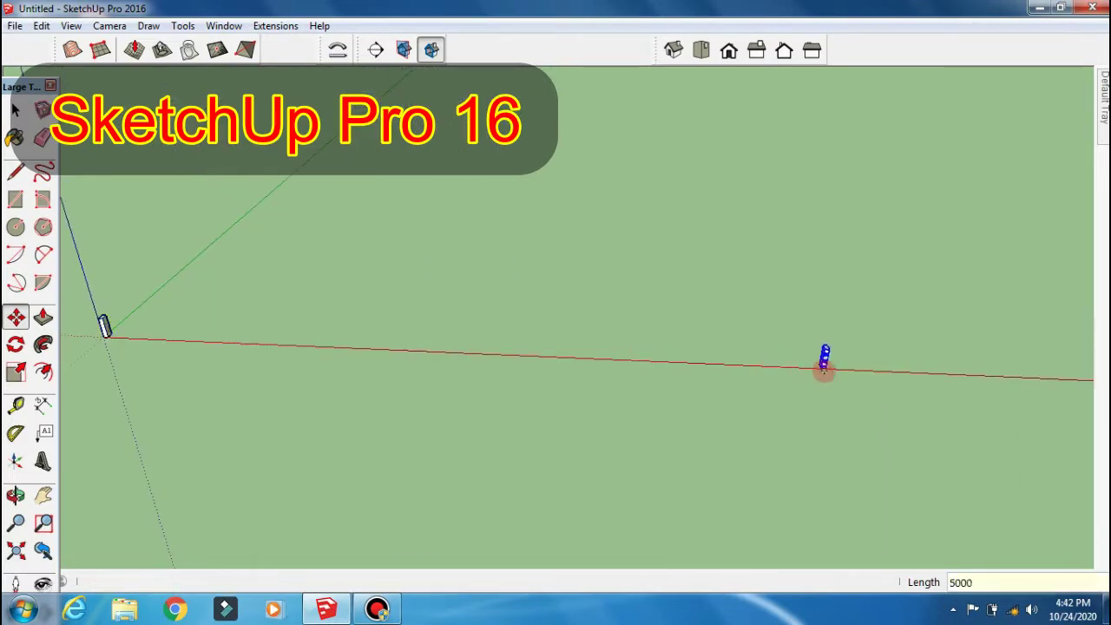
text(/)
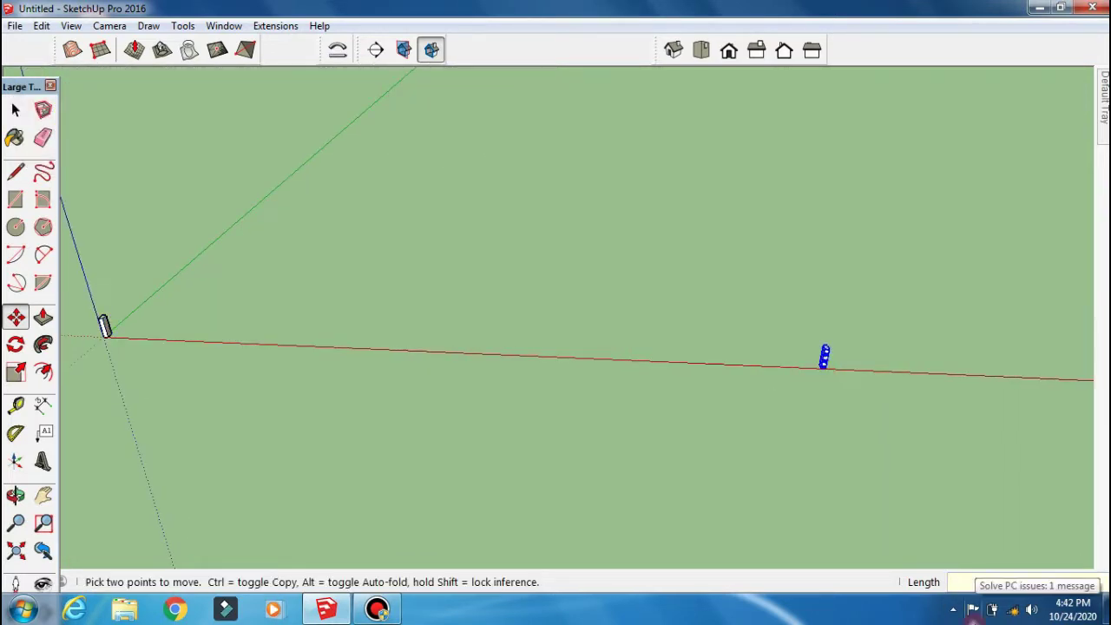
text(o)
scroll(287, 367, up, 3)
mouse_move(287, 367)
mouse_down()
mouse_move(772, 263)
mouse_move(581, 508)
mouse_move(509, 431)
mouse_up()
scroll(509, 431, up, 2)
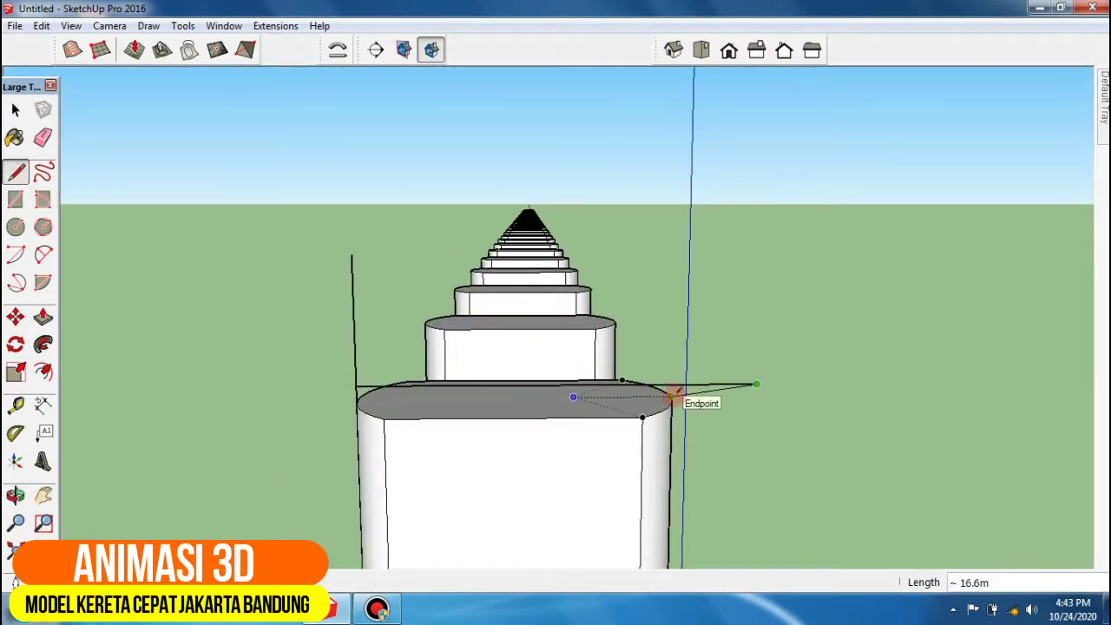
- Close the deck cross-section outline with track channels above the first pier
click(671, 254)
click(351, 255)
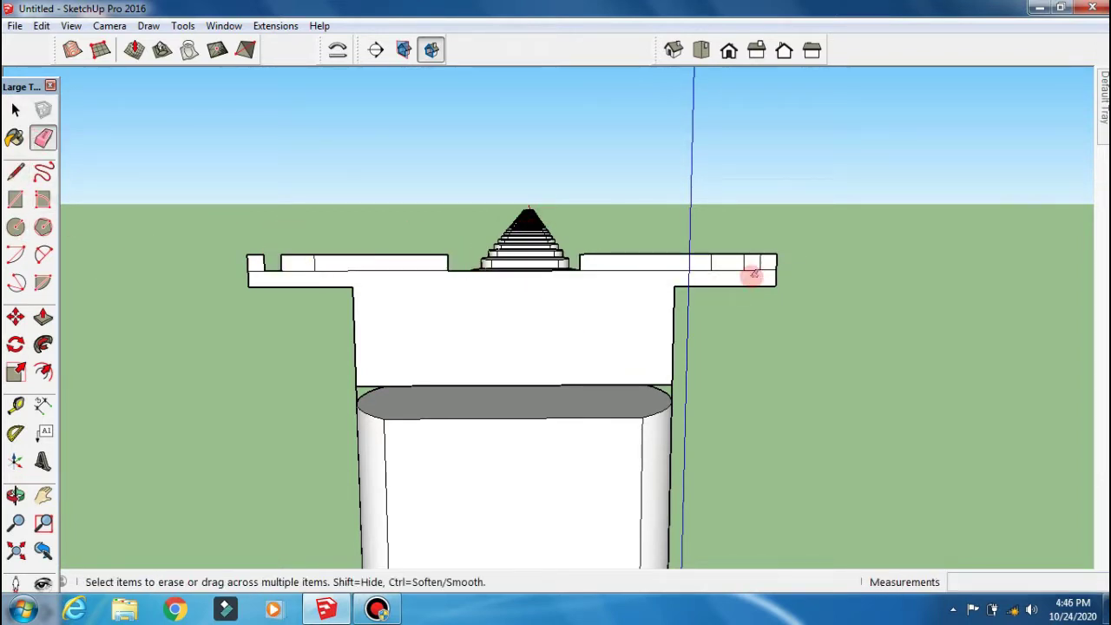
scroll(769, 269, up, 1)
- Offset the beam's front face inward and erase the inner face to hollow the beam
key(space)
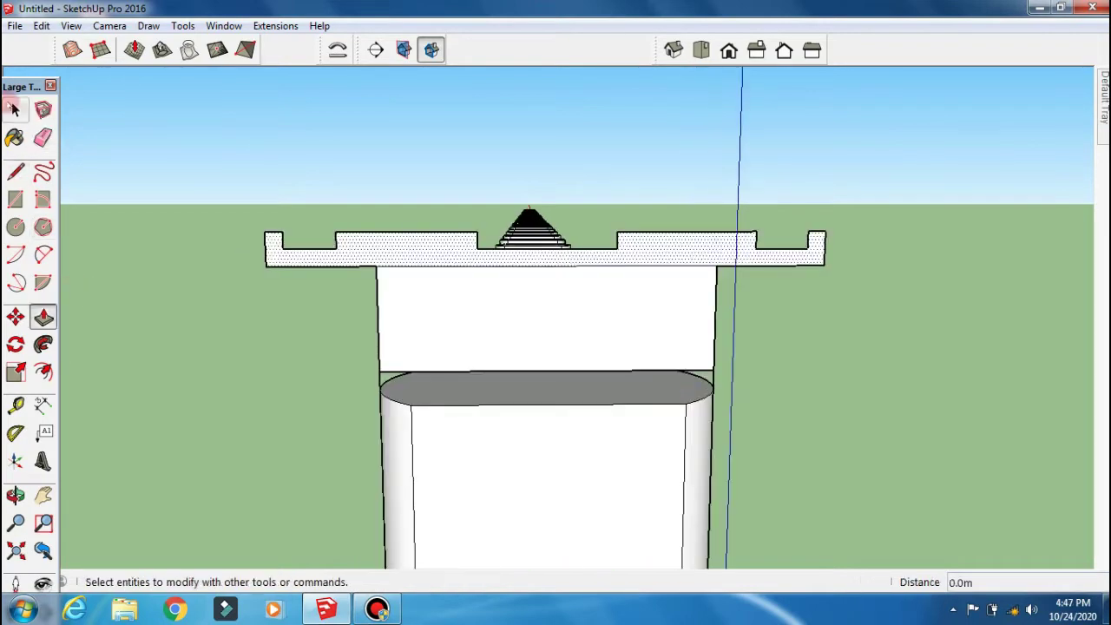
click(697, 358)
key(f)
click(406, 269)
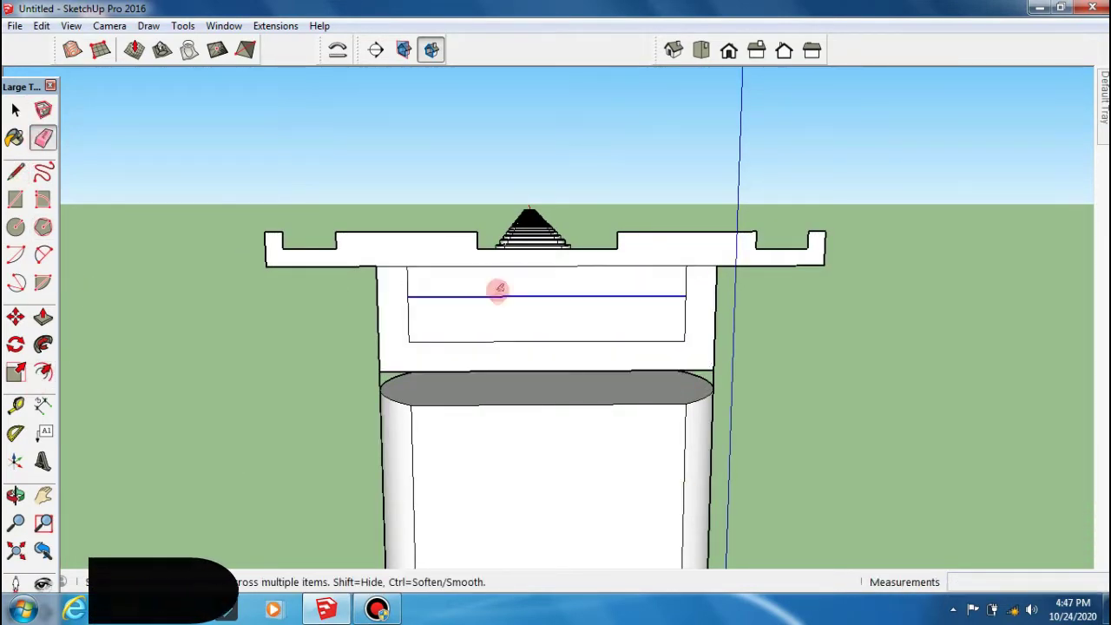
right_click(585, 297)
click(625, 320)
- Push/Pull the deck profile along the full row of piers
middle_drag(742, 438, 352, 455)
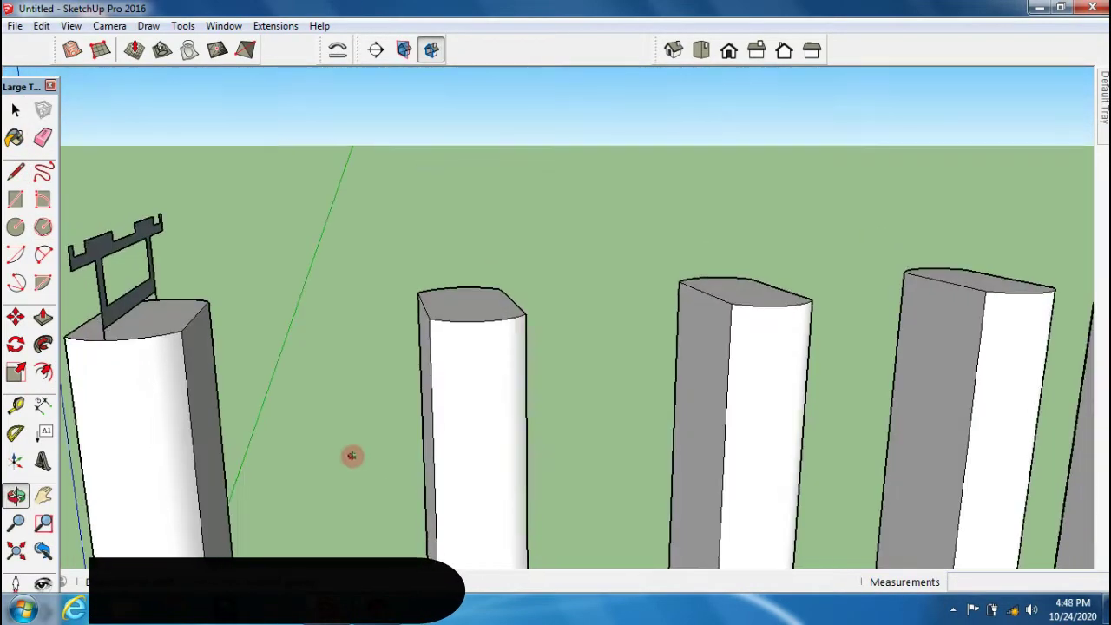
scroll(144, 260, down, 4)
scroll(152, 250, down, 2)
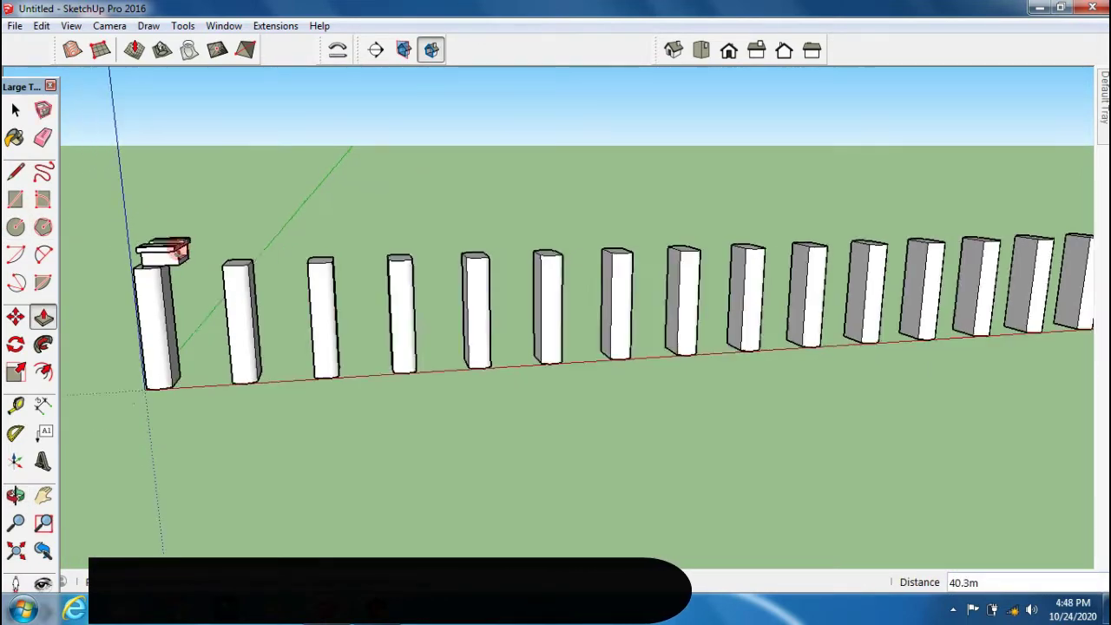
scroll(168, 248, down, 3)
scroll(173, 249, down, 3)
middle_drag(144, 290, 79, 408)
mouse_move(79, 408)
mouse_down()
mouse_move(576, 286)
mouse_move(397, 330)
mouse_move(578, 322)
mouse_move(508, 352)
mouse_move(459, 431)
mouse_move(460, 270)
mouse_up()
scroll(159, 427, up, 5)
key(p)
mouse_move(703, 434)
middle_down()
mouse_move(831, 508)
mouse_move(434, 116)
mouse_move(290, 441)
mouse_move(258, 198)
mouse_move(283, 342)
mouse_move(454, 245)
mouse_move(450, 279)
middle_up()
mouse_move(572, 308)
mouse_down()
mouse_move(74, 417)
mouse_move(588, 298)
mouse_move(857, 282)
mouse_up()
scroll(857, 282, up, 3)
- Outline a long rectangle on the ground beside the viaduct
key(l)
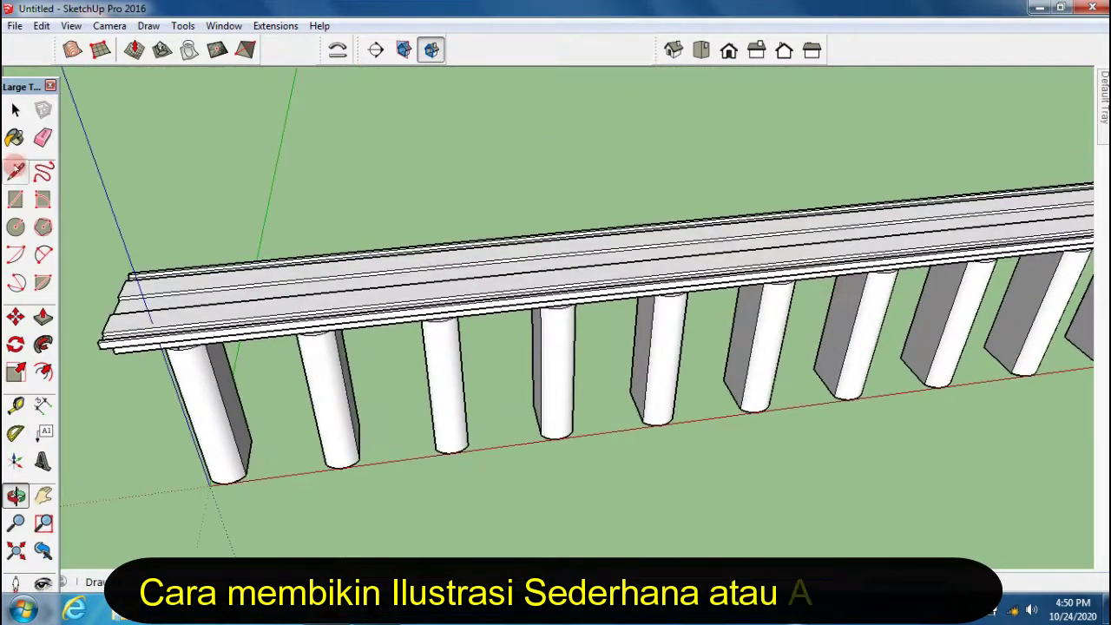
scroll(662, 249, up, 5)
scroll(749, 319, down, 3)
scroll(720, 322, down, 3)
key(space)
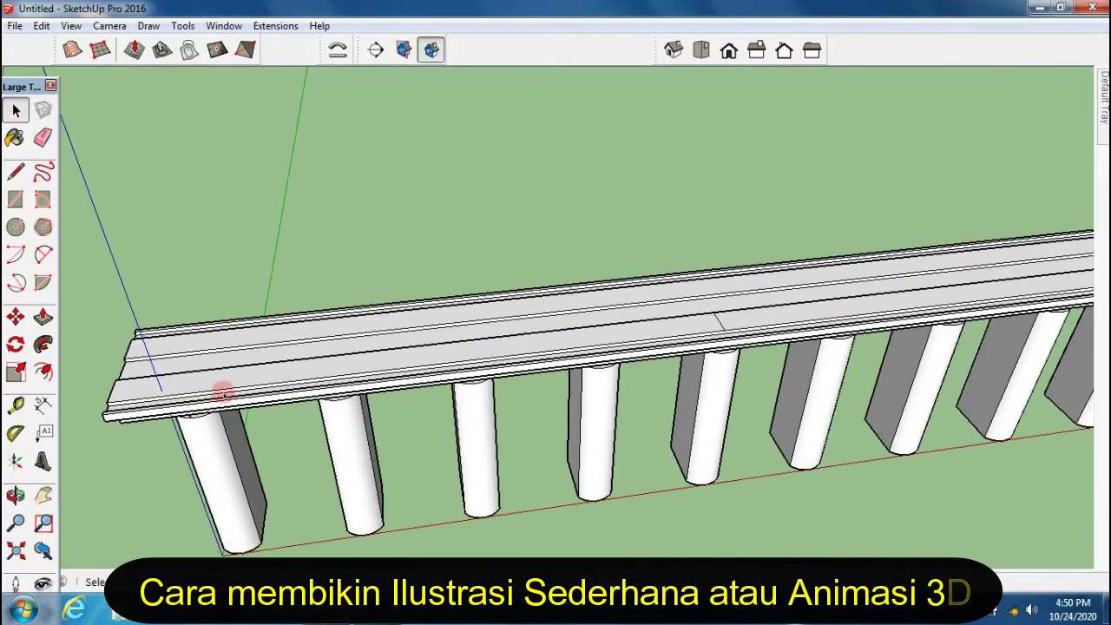
scroll(357, 372, down, 5)
middle_drag(357, 371, 560, 359)
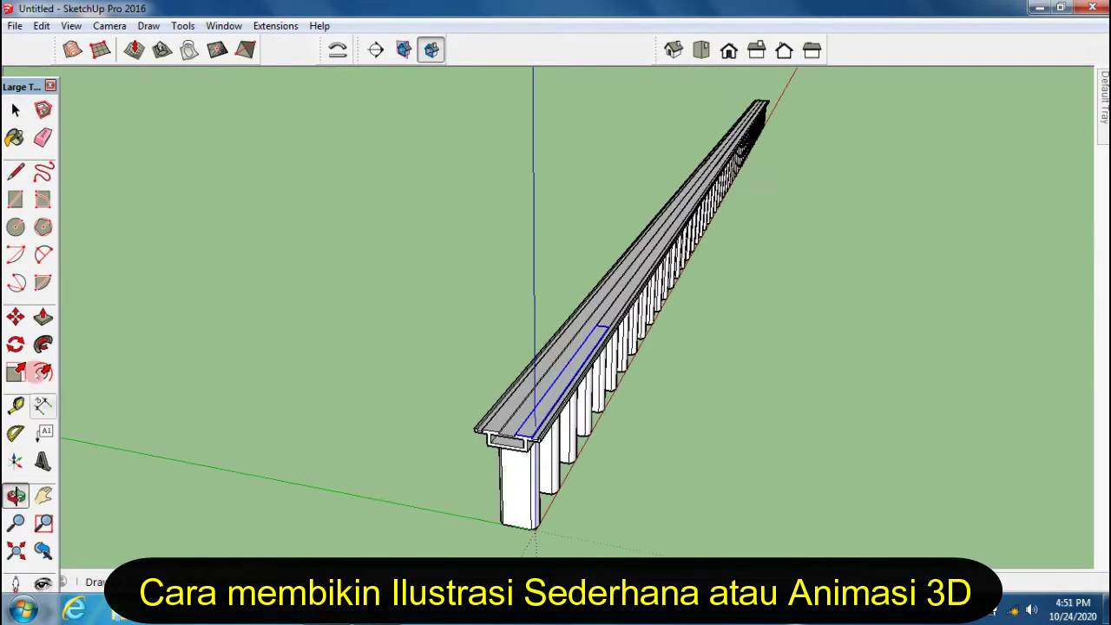
drag(617, 481, 625, 419)
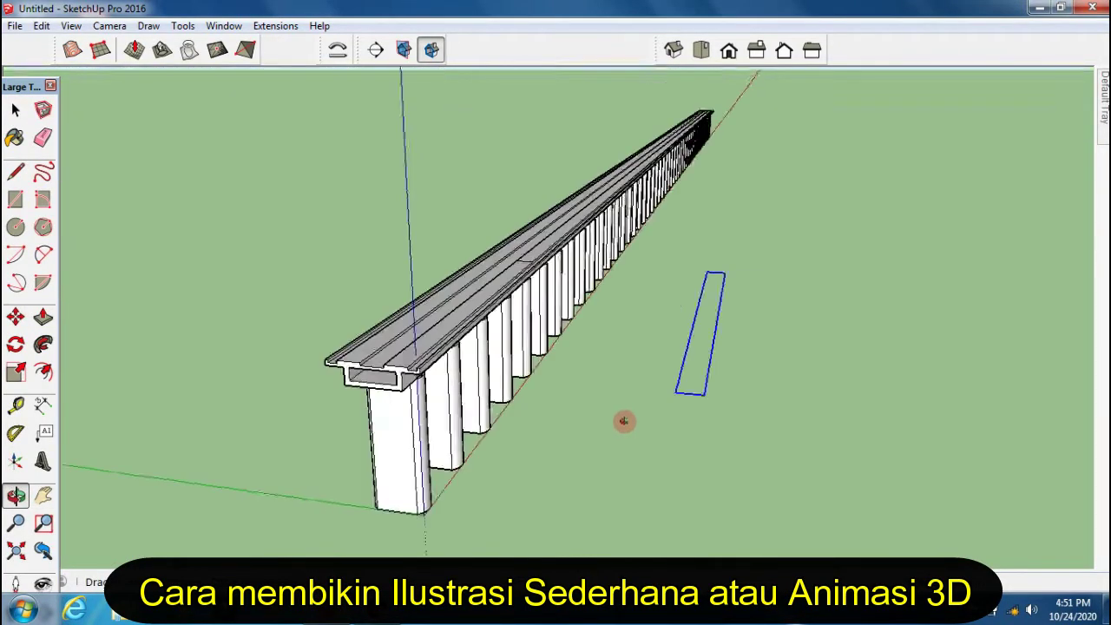
- Complete the ground rectangle and raise it into a long box beside the deck
click(682, 423)
scroll(668, 430, up, 3)
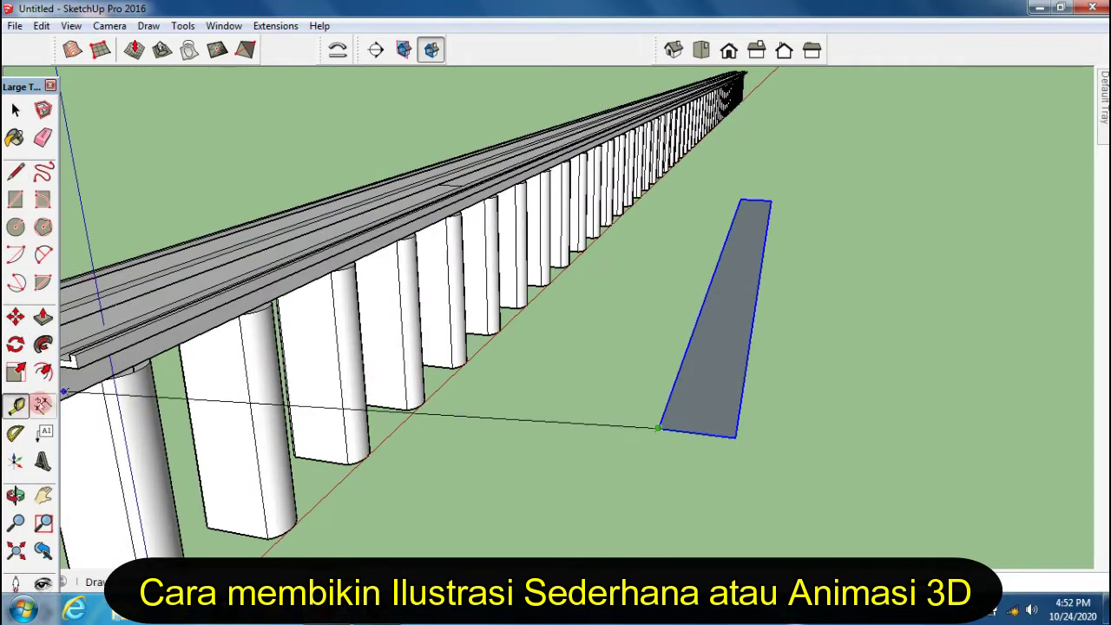
scroll(461, 340, down, 5)
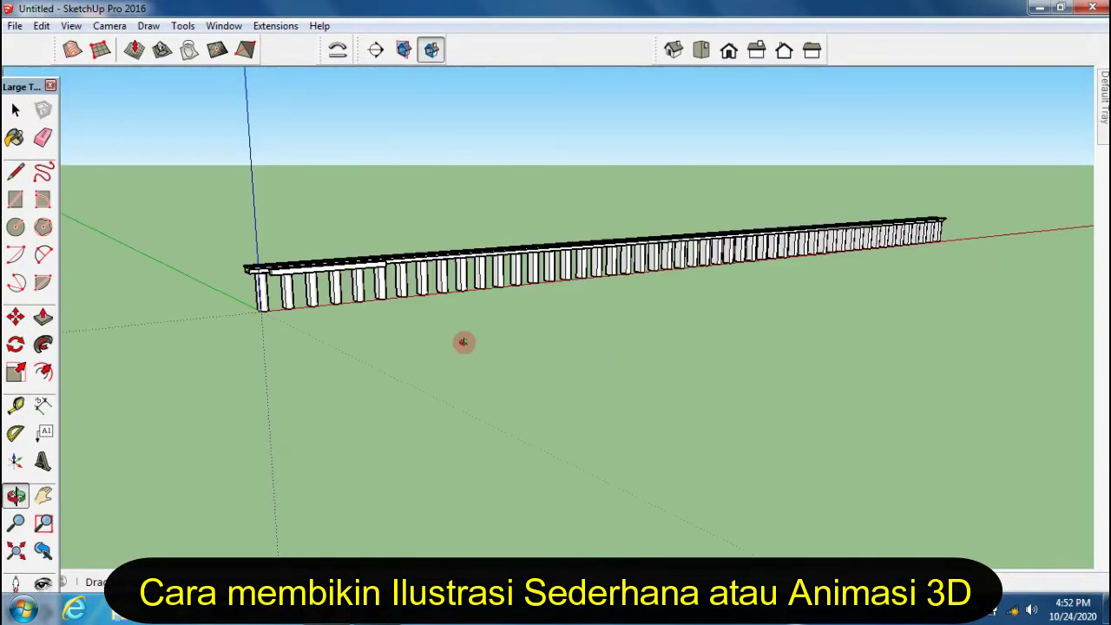
mouse_move(461, 340)
middle_down()
mouse_move(471, 265)
mouse_move(761, 312)
middle_up()
scroll(730, 306, up, 3)
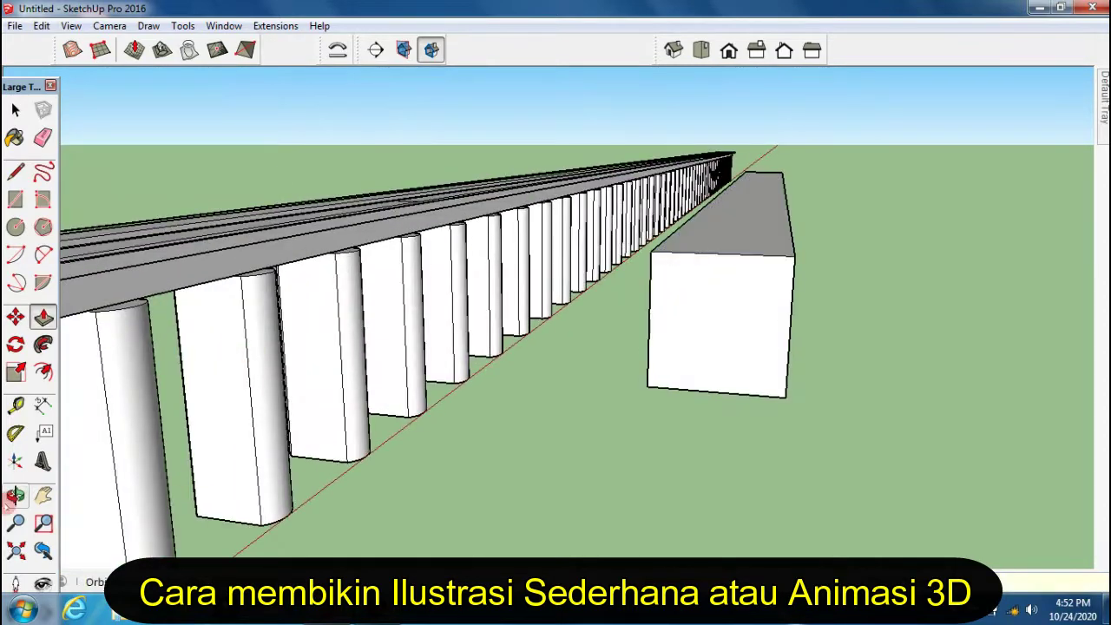
scroll(9, 502, down, 3)
middle_drag(9, 502, 800, 399)
drag(620, 382, 748, 430)
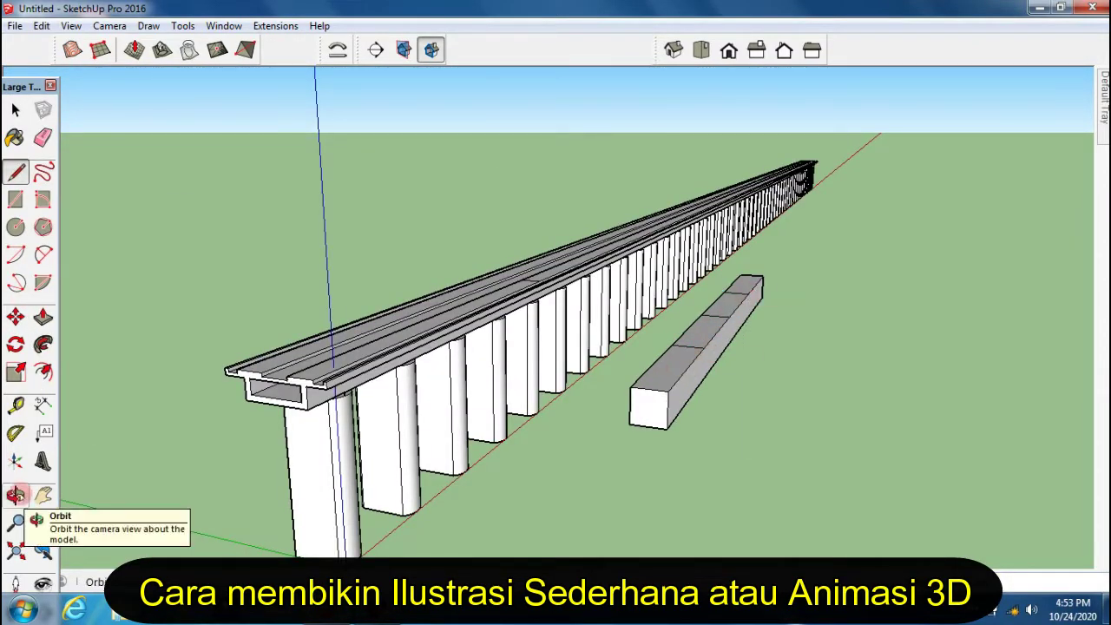
scroll(645, 379, up, 5)
drag(645, 379, 514, 391)
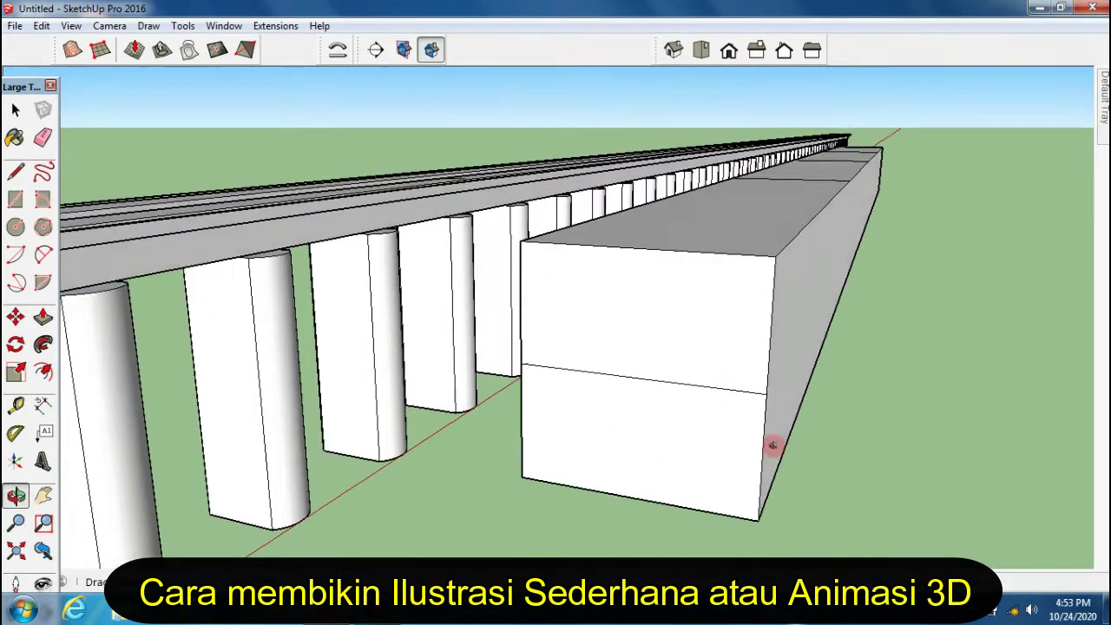
middle_drag(767, 399, 798, 448)
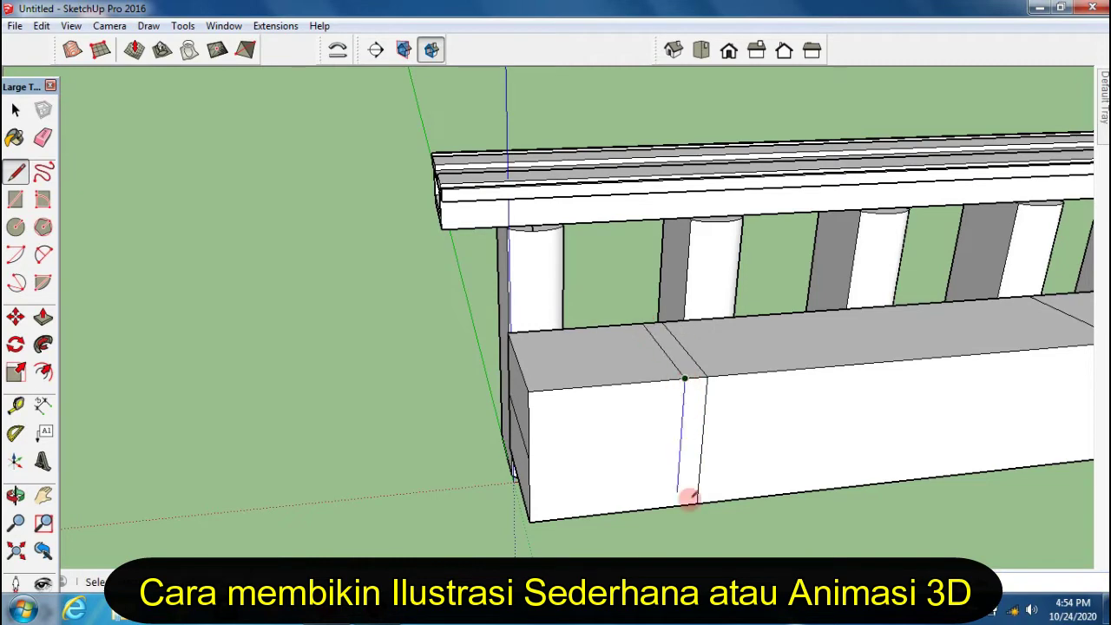
- Erase the edge across the block's front end to begin the sloped nose
key(e)
click(650, 384)
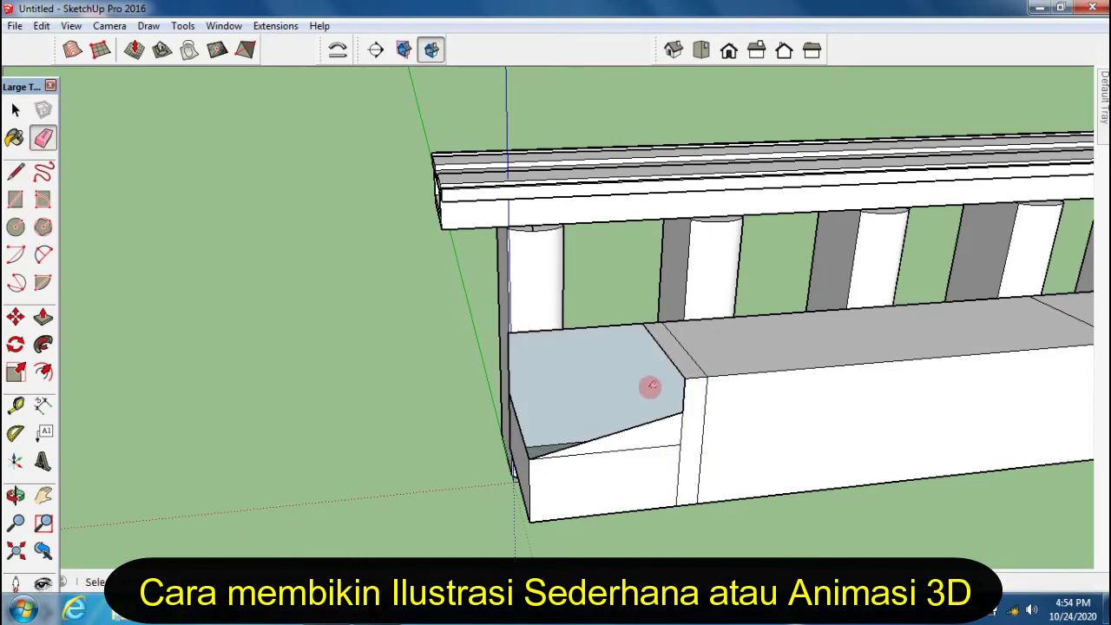
mouse_move(639, 444)
middle_down()
mouse_move(576, 441)
mouse_move(614, 426)
mouse_move(615, 442)
middle_up()
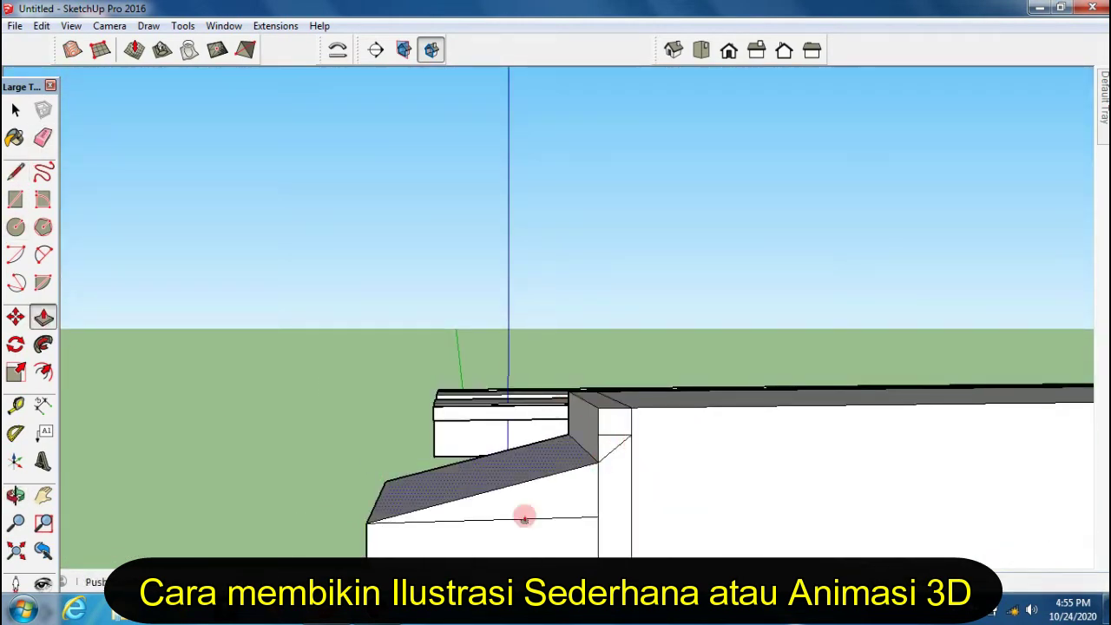
mouse_move(312, 286)
middle_down()
mouse_move(550, 422)
mouse_move(658, 245)
mouse_move(348, 335)
mouse_move(979, 417)
mouse_move(446, 199)
mouse_move(426, 337)
mouse_move(347, 260)
middle_up()
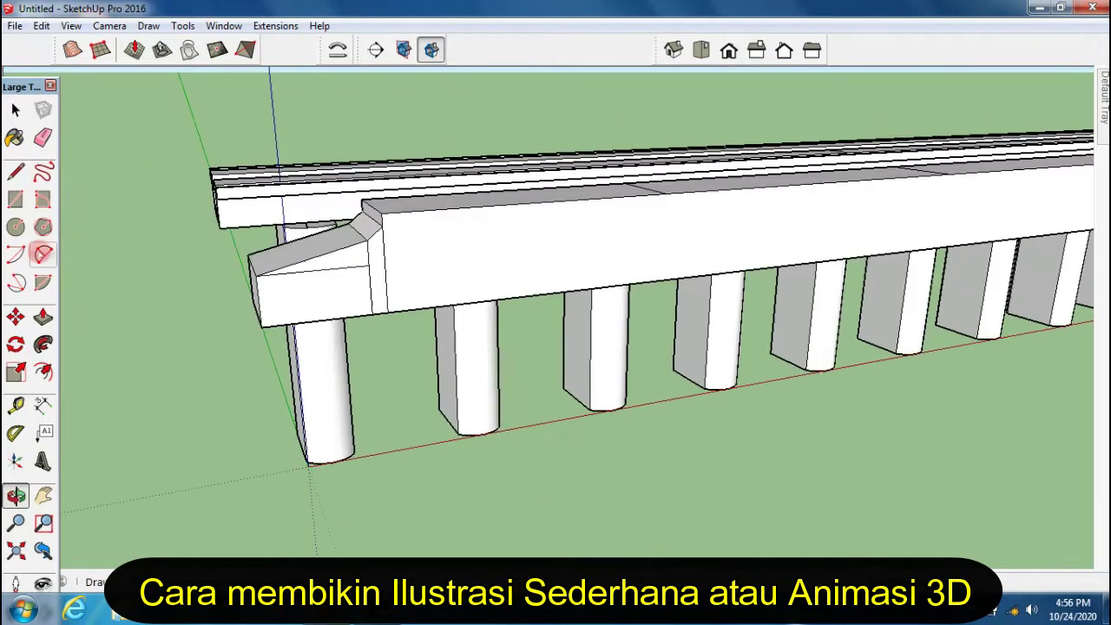
- Draw a diagonal line on the beam end and Push/Pull it into a sloped nose
scroll(347, 260, up, 2)
click(714, 217)
middle_drag(714, 217, 119, 251)
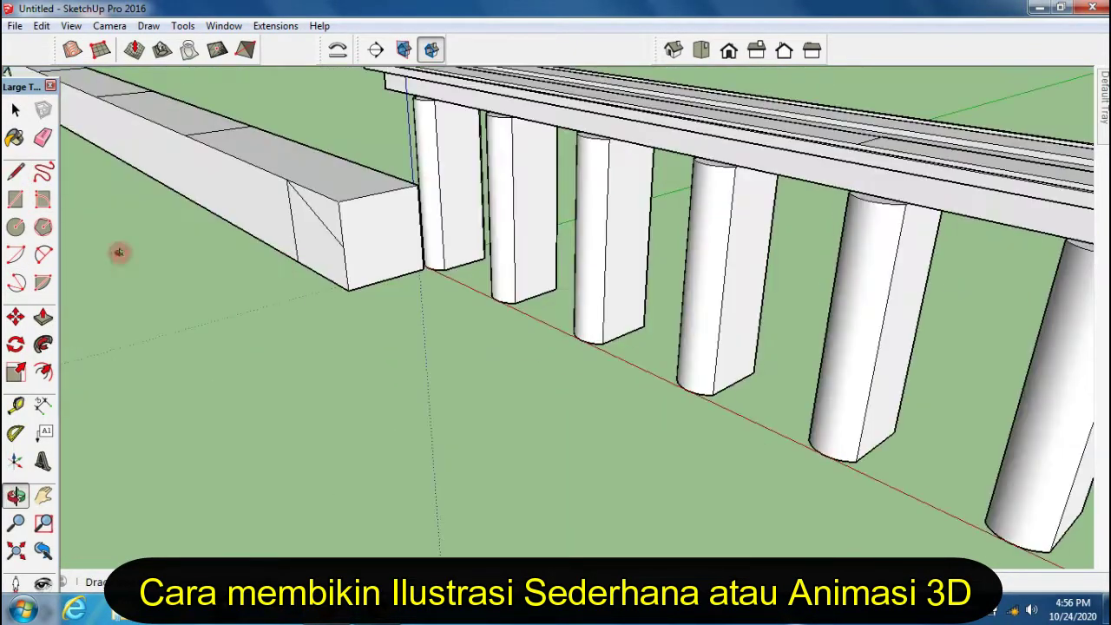
scroll(300, 245, down, 3)
mouse_move(300, 245)
middle_down()
mouse_move(116, 227)
mouse_move(603, 251)
mouse_move(521, 252)
middle_up()
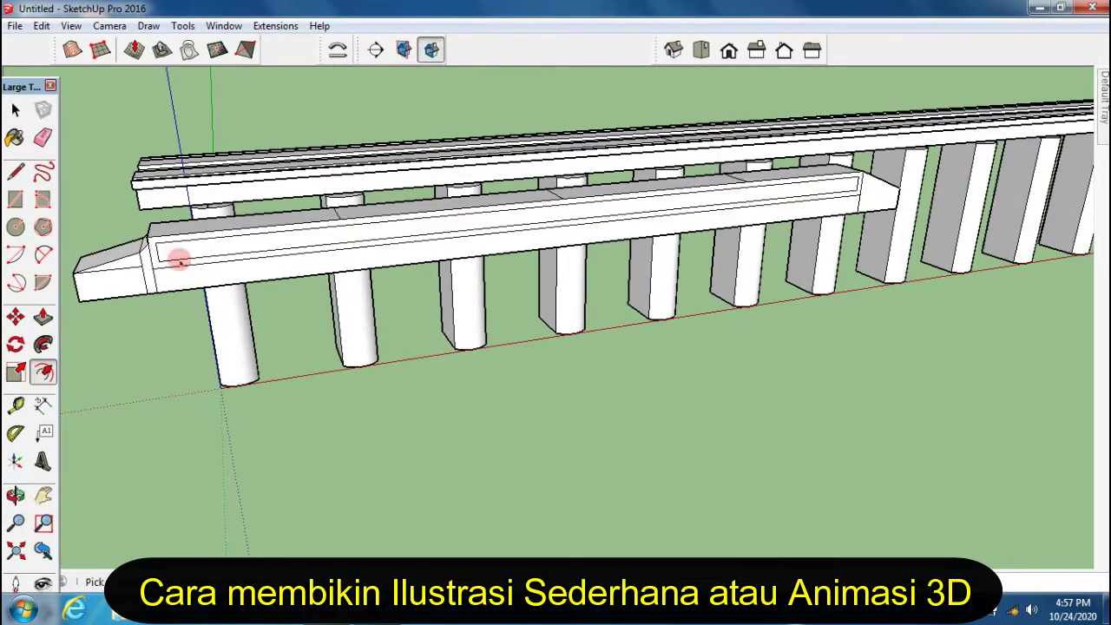
key(p)
scroll(206, 269, up, 2)
key(l)
scroll(248, 324, down, 2)
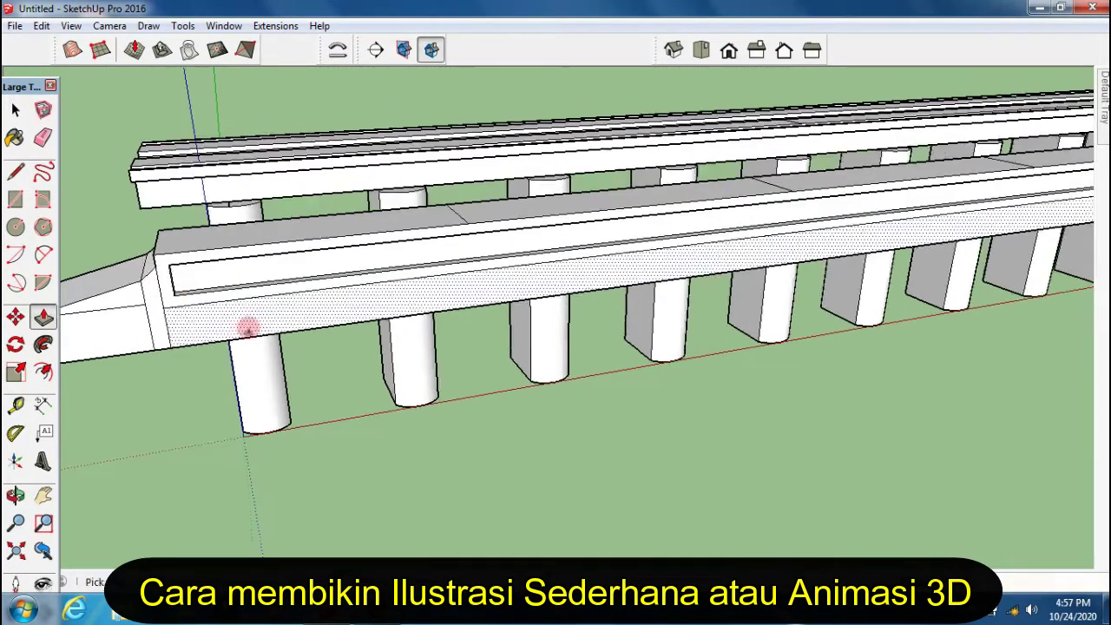
- Offset the train's side face and recess the inner panel into a window strip
mouse_move(248, 325)
middle_down()
mouse_move(344, 414)
mouse_move(819, 136)
middle_up()
scroll(668, 145, up, 3)
scroll(668, 144, down, 3)
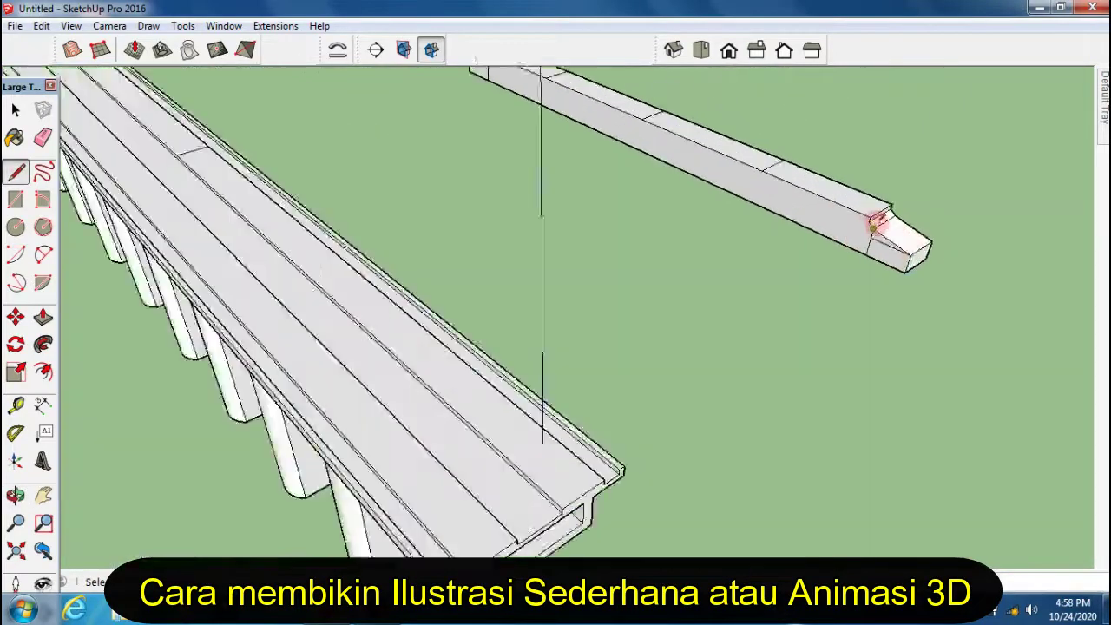
middle_drag(874, 218, 219, 289)
mouse_move(1004, 336)
middle_down()
mouse_move(478, 231)
mouse_move(878, 216)
middle_up()
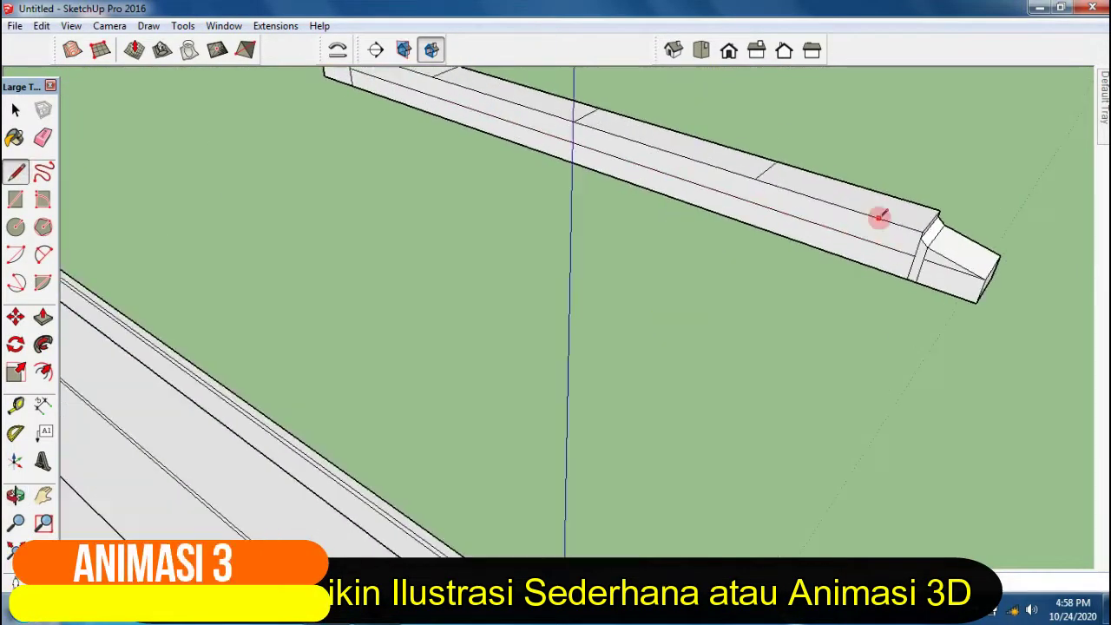
scroll(764, 275, up, 3)
middle_drag(764, 275, 515, 235)
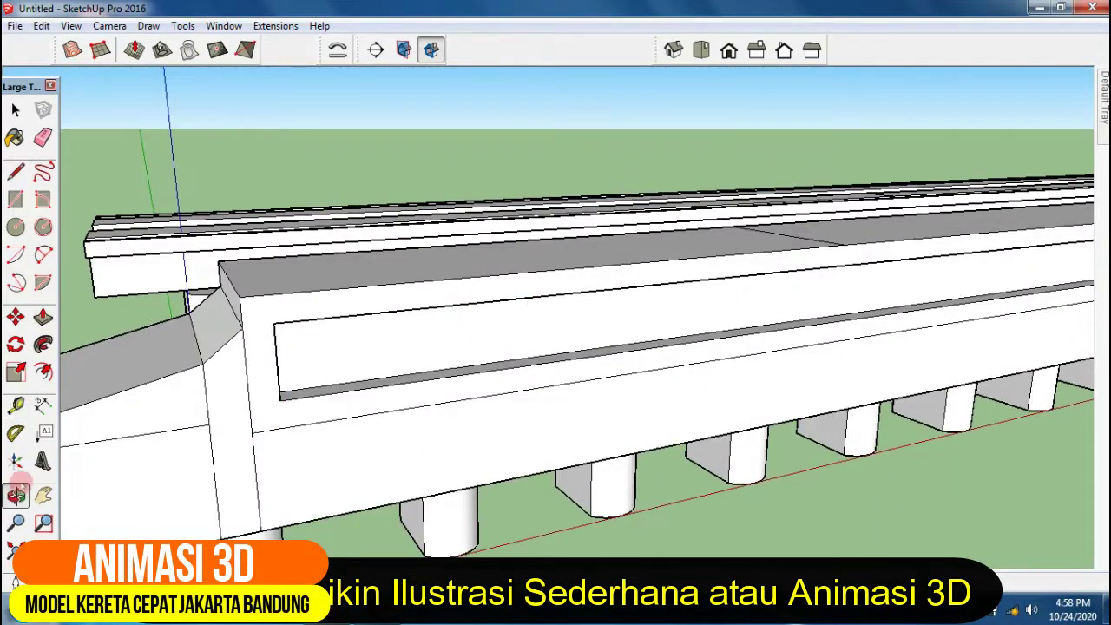
scroll(235, 348, up, 5)
key(f)
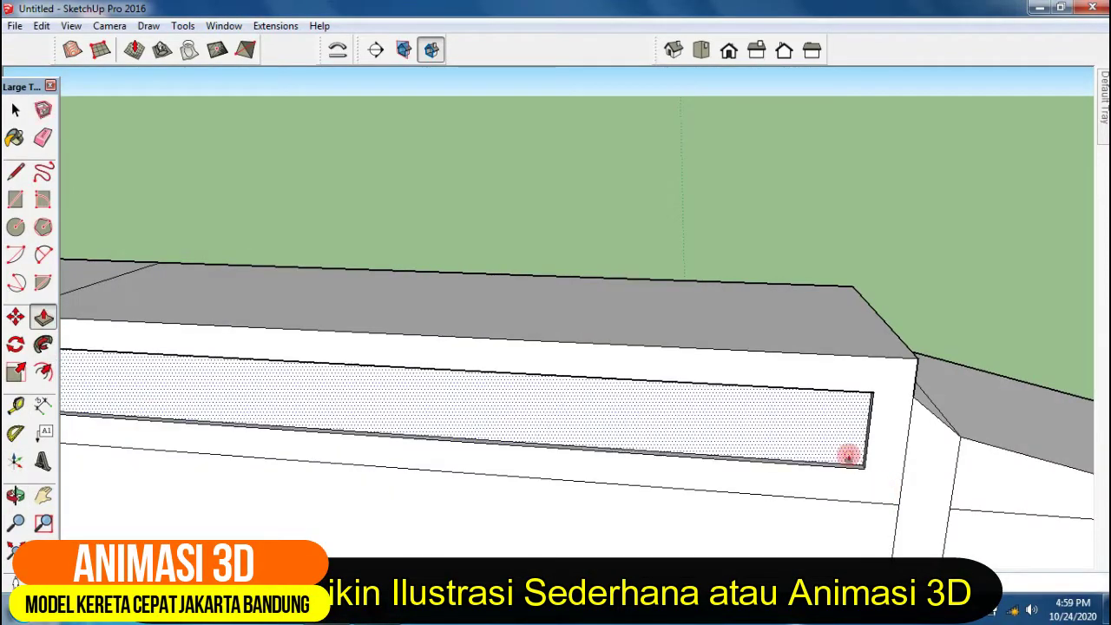
click(848, 456)
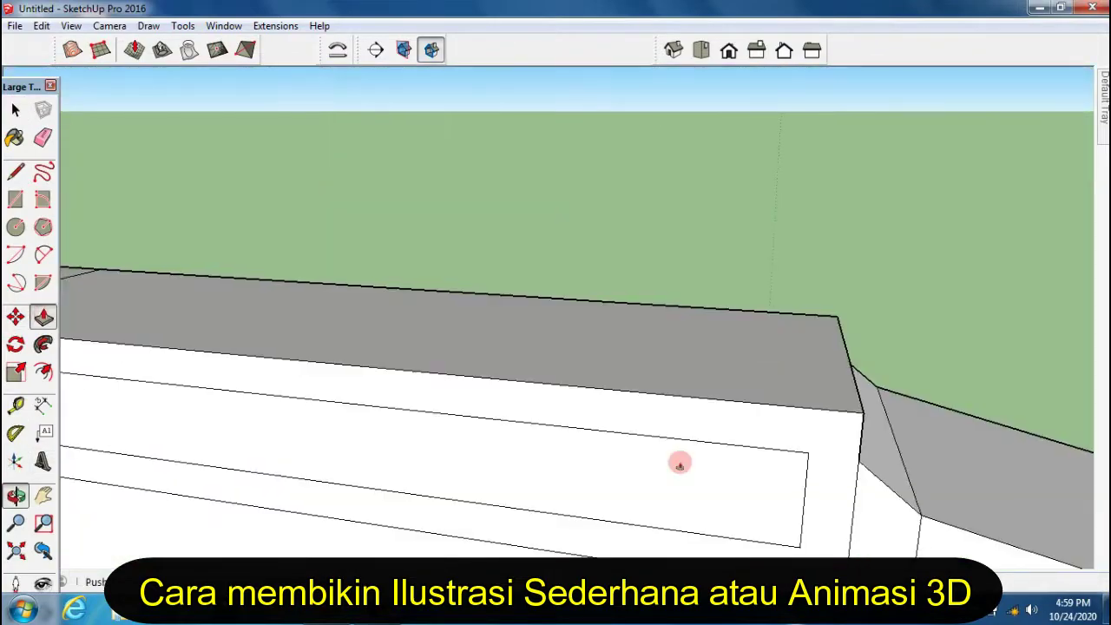
key(o)
mouse_move(268, 484)
mouse_down()
mouse_move(488, 554)
mouse_move(322, 426)
mouse_move(938, 513)
mouse_move(789, 466)
mouse_move(884, 376)
mouse_move(750, 116)
mouse_move(654, 202)
mouse_up()
- Move the train body onto the deck's near end and zoom in on it
key(p)
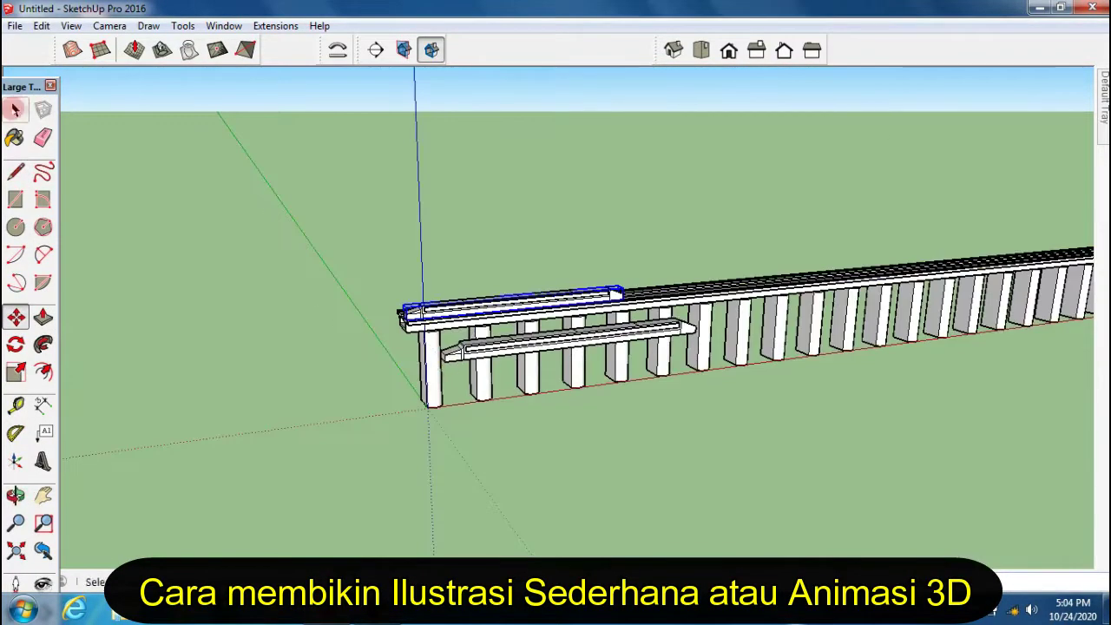
mouse_move(402, 314)
middle_down()
mouse_move(526, 530)
mouse_move(587, 466)
middle_up()
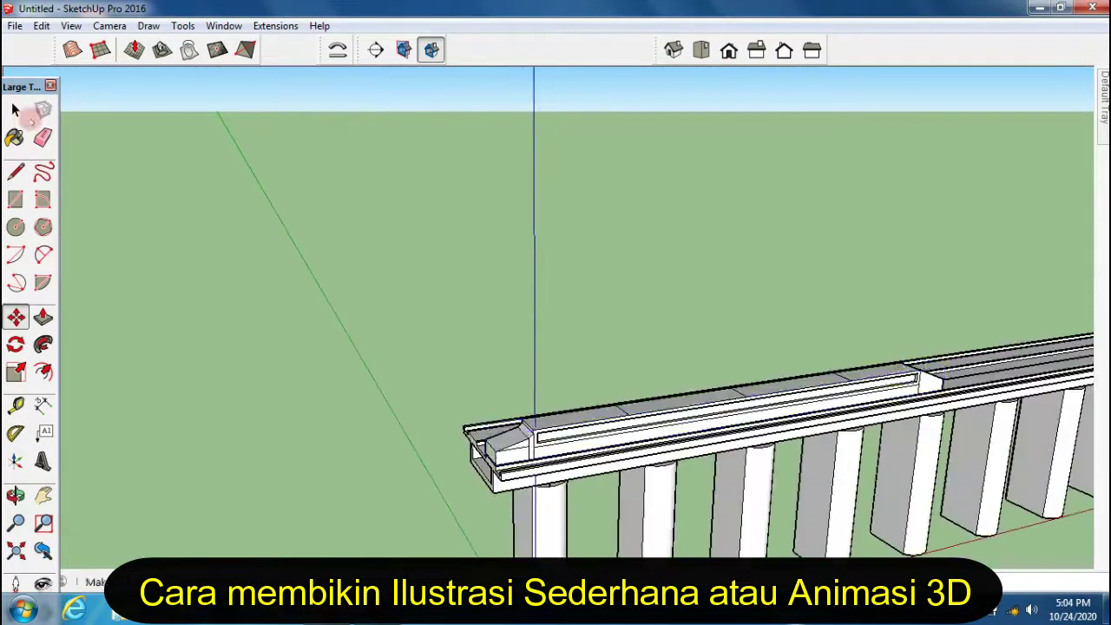
mouse_move(26, 118)
middle_down()
mouse_move(513, 457)
mouse_move(385, 332)
mouse_move(744, 396)
mouse_move(850, 390)
mouse_move(513, 374)
mouse_move(521, 382)
mouse_move(682, 347)
mouse_move(235, 446)
mouse_move(486, 384)
mouse_move(469, 378)
mouse_move(806, 305)
mouse_move(596, 338)
mouse_move(628, 296)
mouse_move(389, 278)
middle_up()
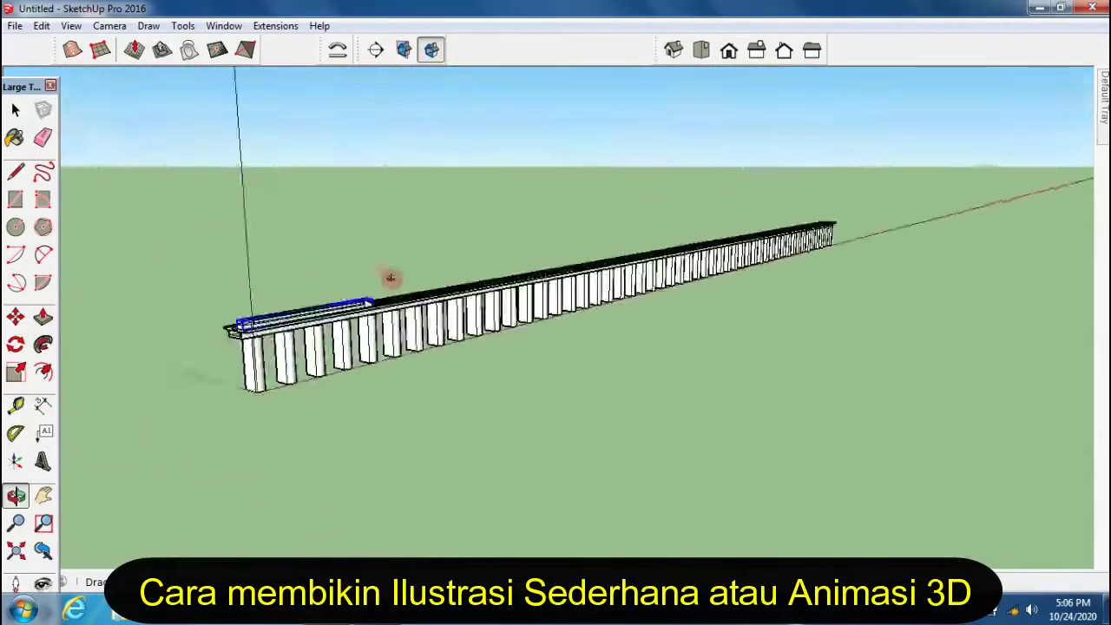
scroll(389, 278, up, 5)
middle_drag(298, 310, 723, 432)
- Open the train group for editing and orbit to its front end
key(space)
right_click(509, 102)
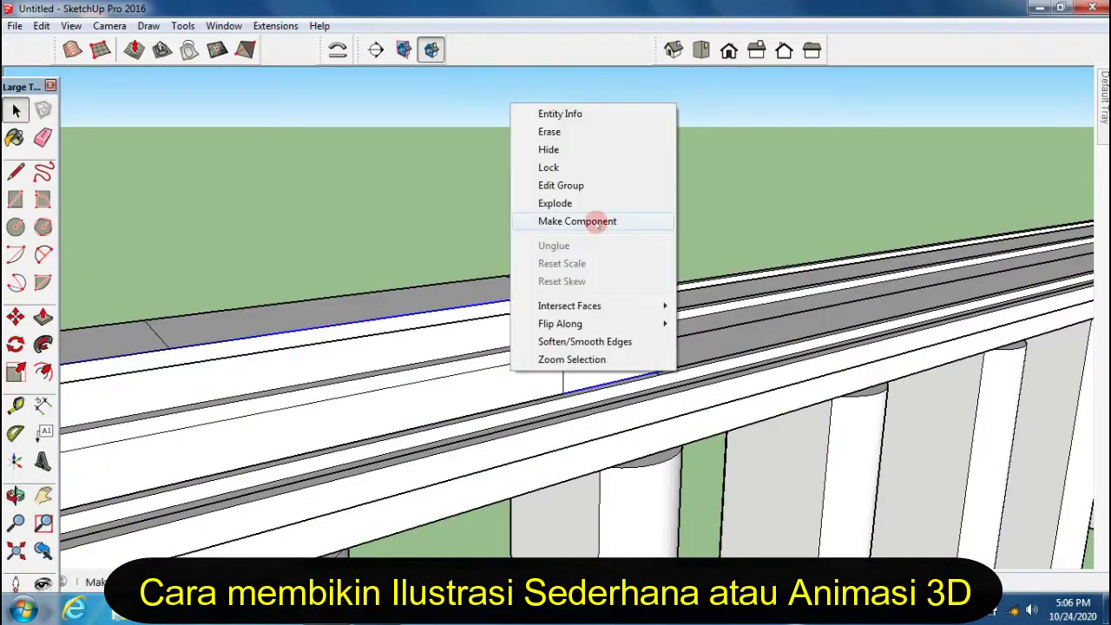
click(545, 179)
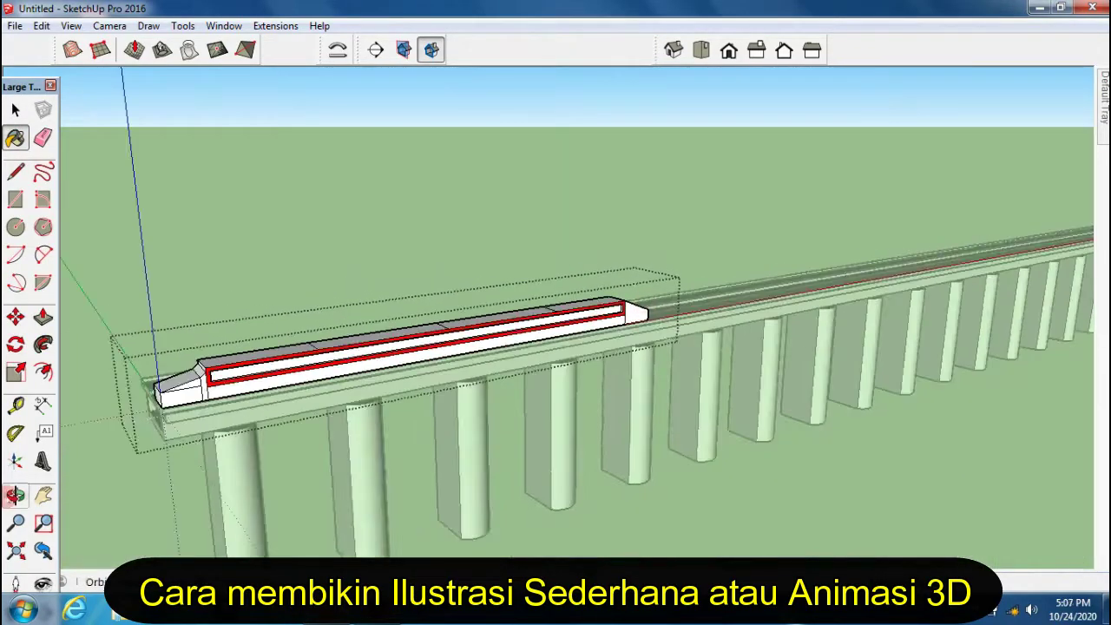
middle_drag(558, 302, 48, 226)
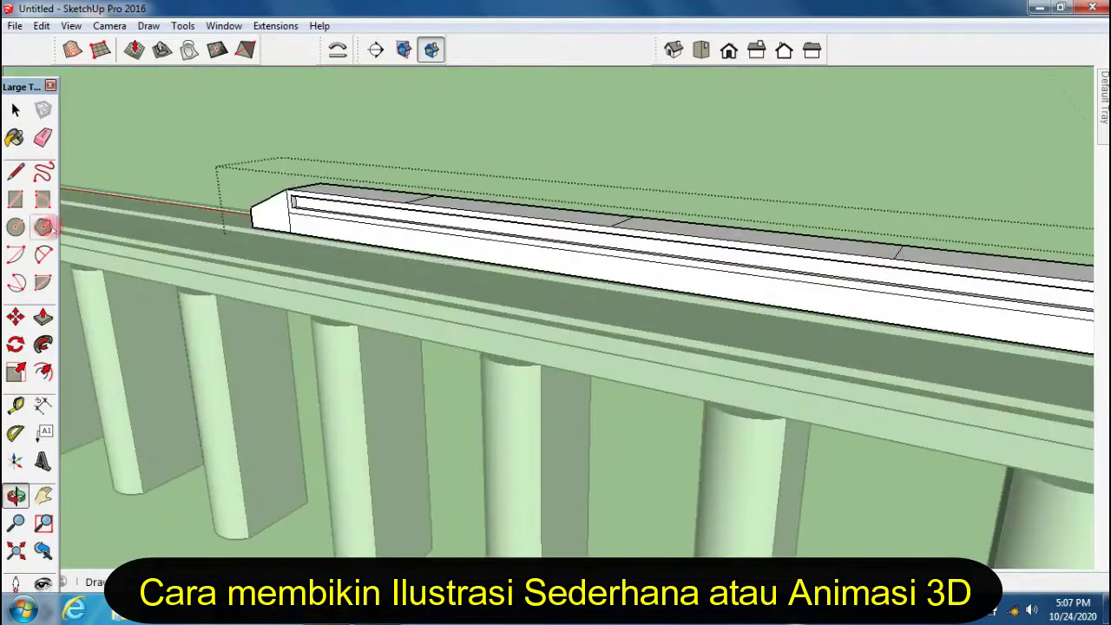
middle_drag(333, 234, 509, 303)
key(l)
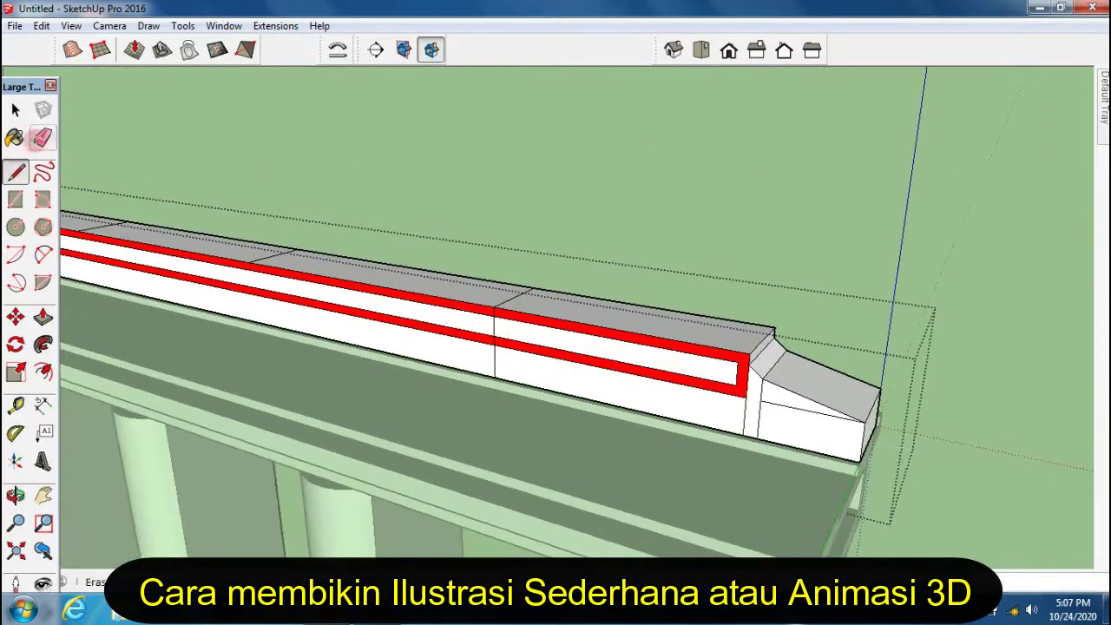
scroll(191, 255, down, 3)
scroll(191, 255, up, 3)
scroll(662, 373, down, 3)
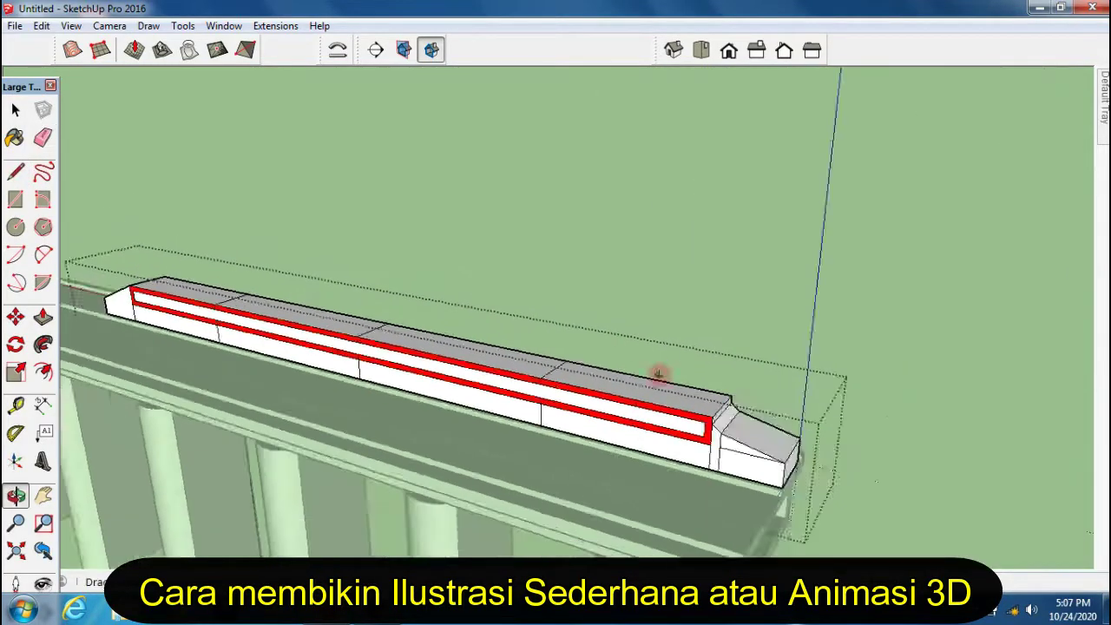
scroll(379, 252, up, 4)
scroll(747, 299, down, 2)
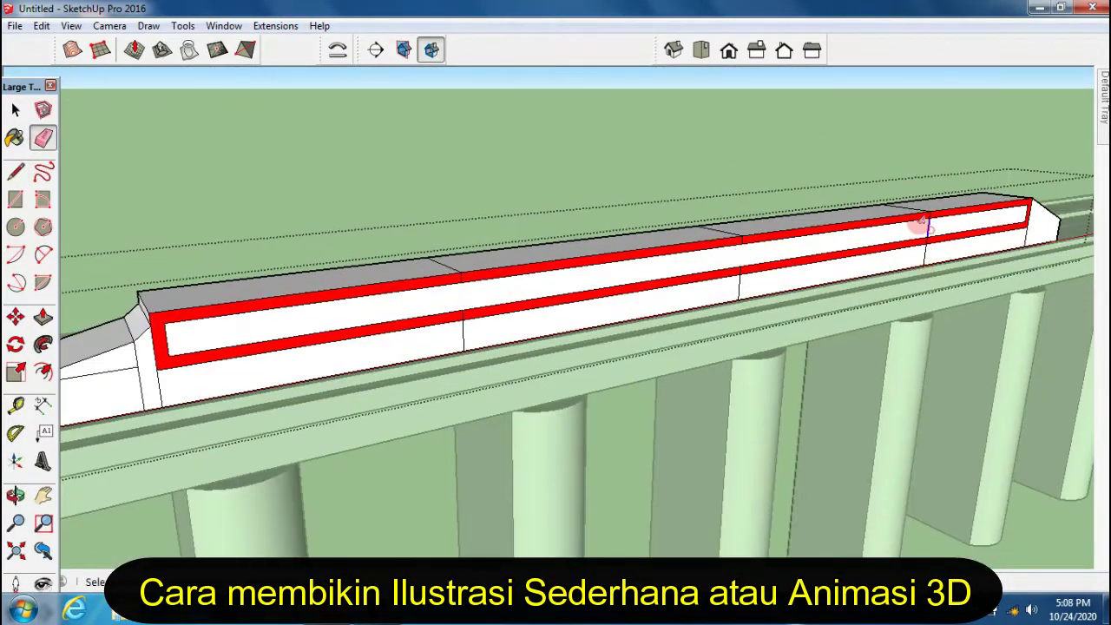
- Work on the window frame faces along the train's long side with Line and Push/Pull
mouse_move(922, 224)
middle_down()
mouse_move(689, 213)
mouse_move(554, 334)
middle_up()
scroll(689, 213, up, 3)
scroll(689, 213, down, 3)
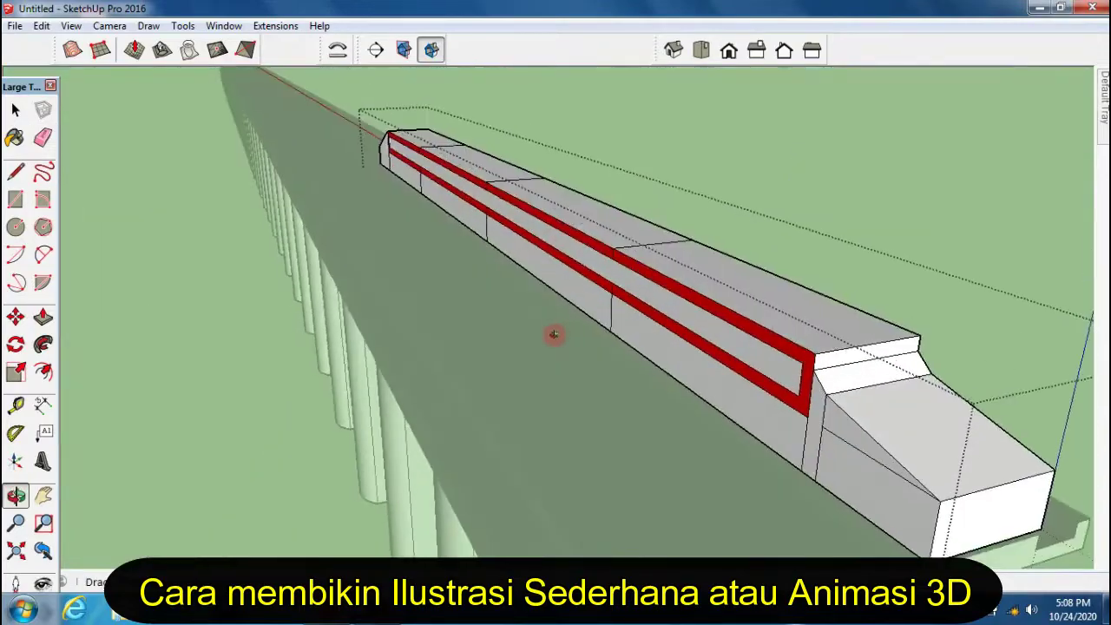
scroll(554, 335, up, 5)
scroll(633, 355, down, 3)
key(p)
scroll(807, 312, up, 2)
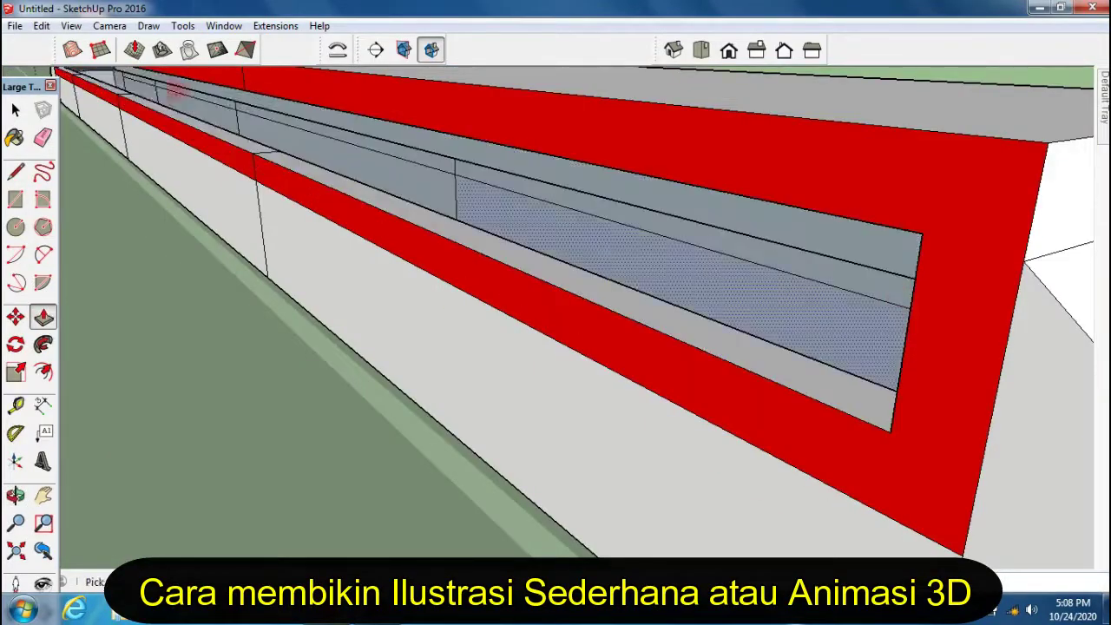
scroll(727, 338, down, 2)
scroll(602, 243, down, 4)
scroll(485, 263, up, 5)
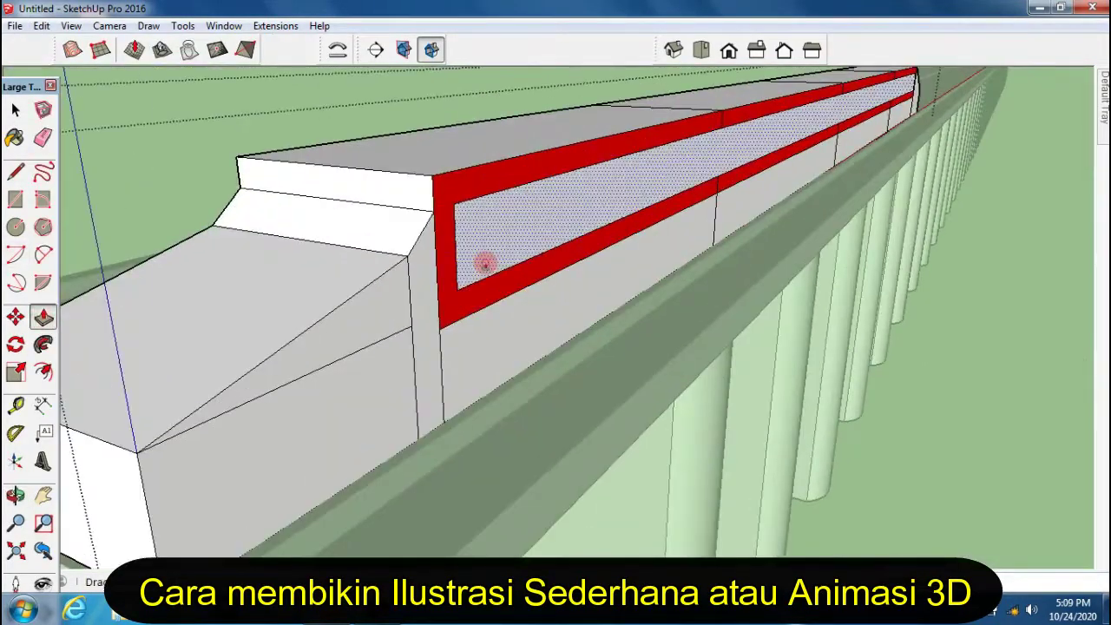
scroll(485, 263, down, 4)
scroll(357, 297, up, 2)
- Paint the window border red with the Paint Bucket and view the bridge's opposite side
key(b)
mouse_move(357, 297)
middle_down()
mouse_move(687, 289)
mouse_move(667, 372)
middle_up()
drag(412, 371, 544, 249)
key(b)
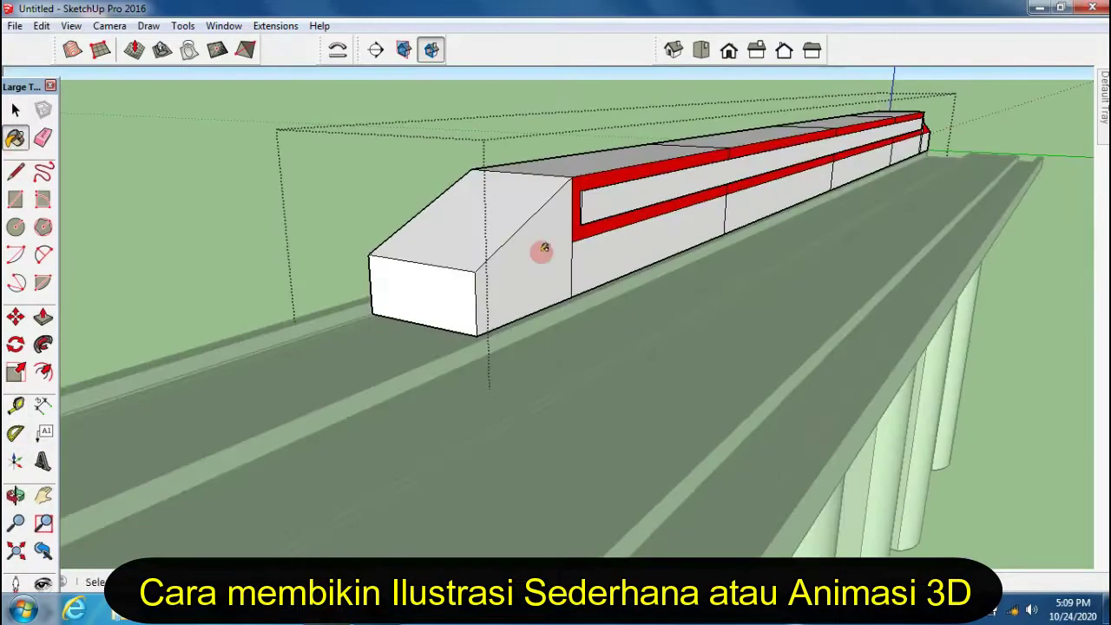
key(space)
mouse_move(322, 252)
middle_down()
mouse_move(746, 248)
mouse_move(496, 330)
middle_up()
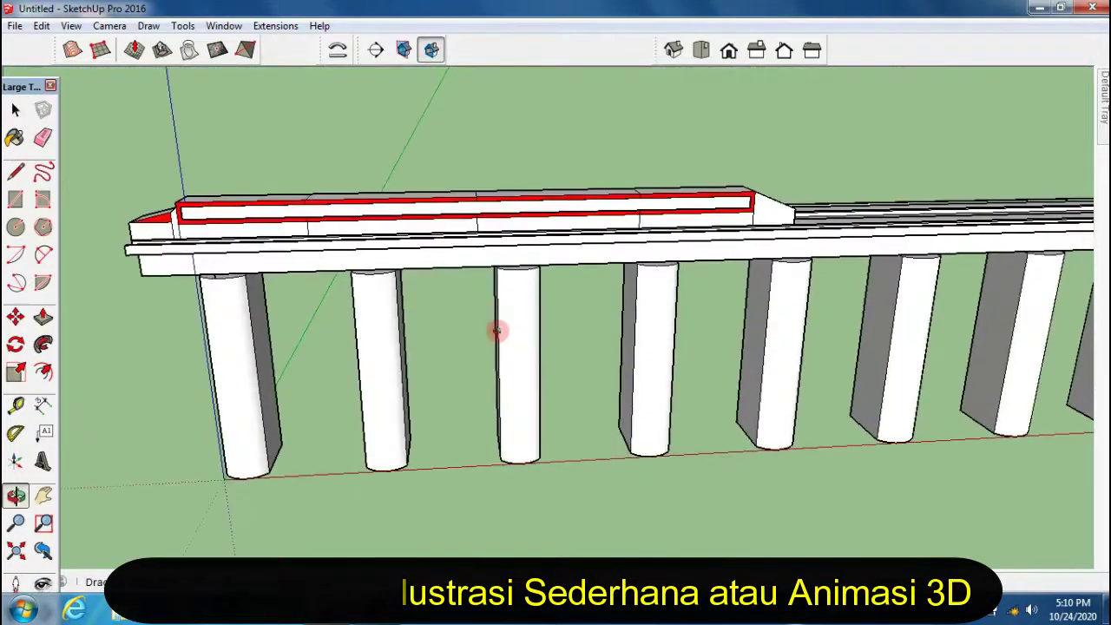
- Show the Glass and Mirrors materials, then add Scene 2 and Scene 3 from new viewpoints
click(1042, 208)
click(977, 291)
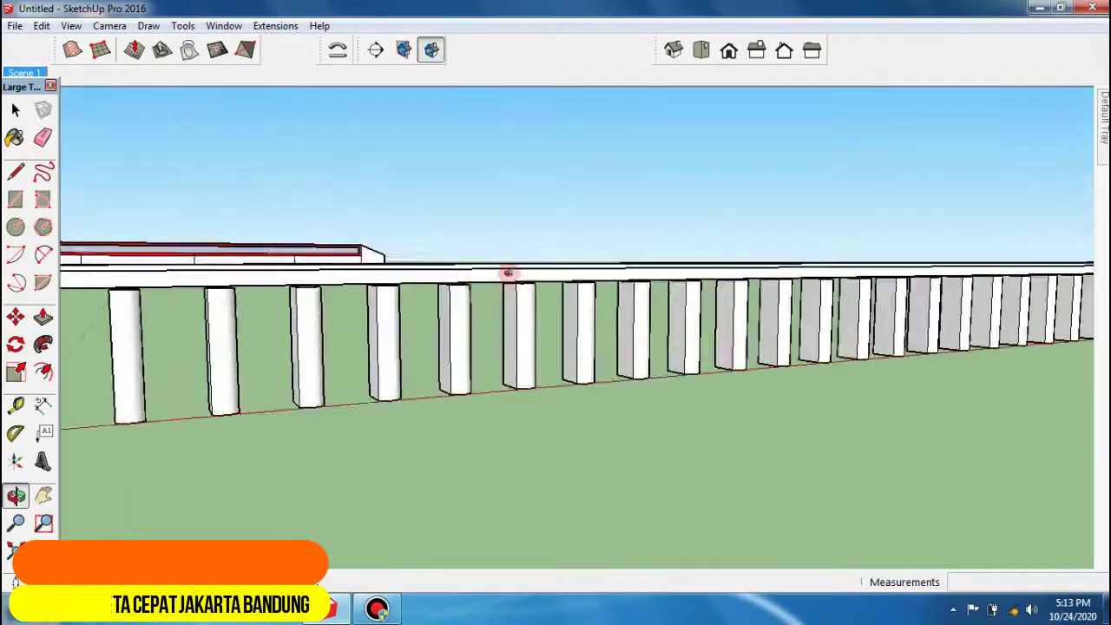
click(889, 227)
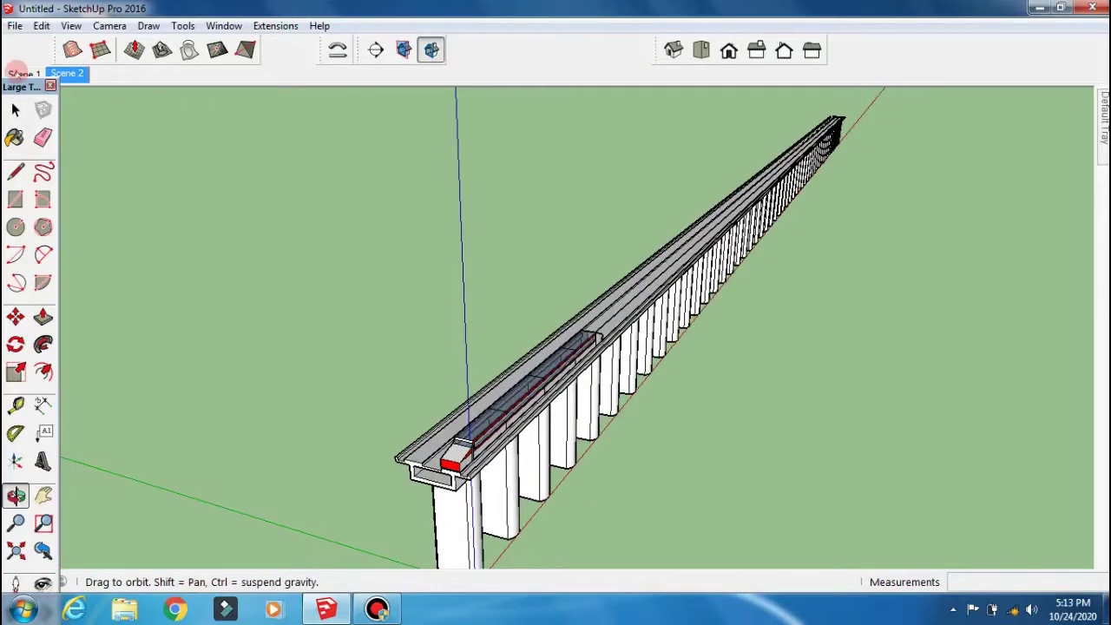
drag(260, 260, 348, 299)
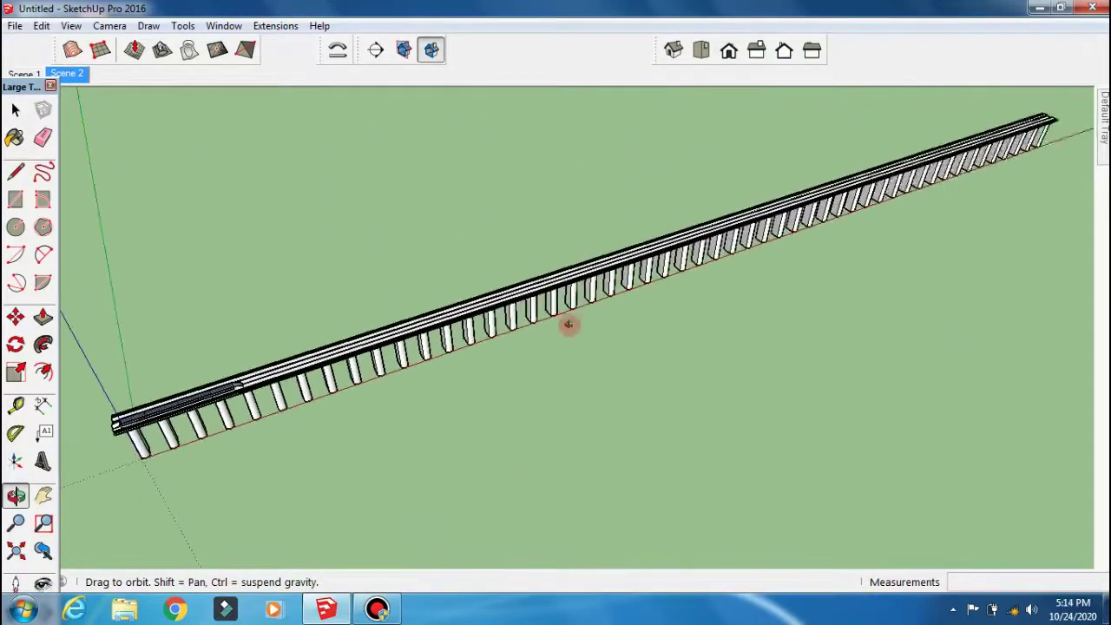
drag(568, 324, 860, 260)
click(888, 228)
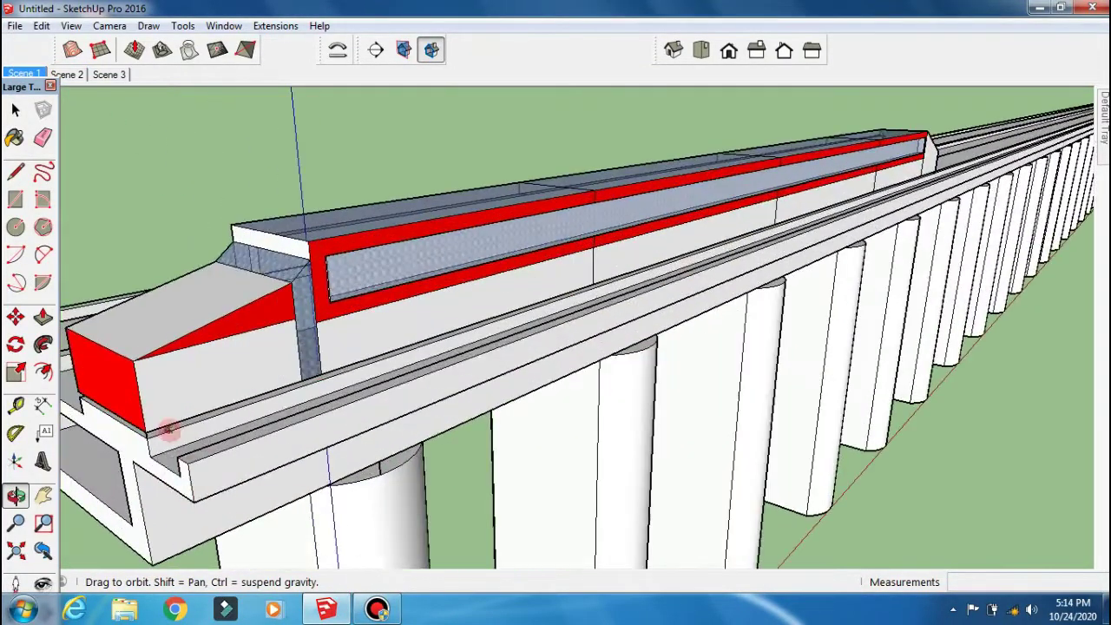
- Select the train and start a Ctrl-copy of it along the deck
key(space)
click(148, 432)
key(ctrl)
scroll(248, 469, down, 3)
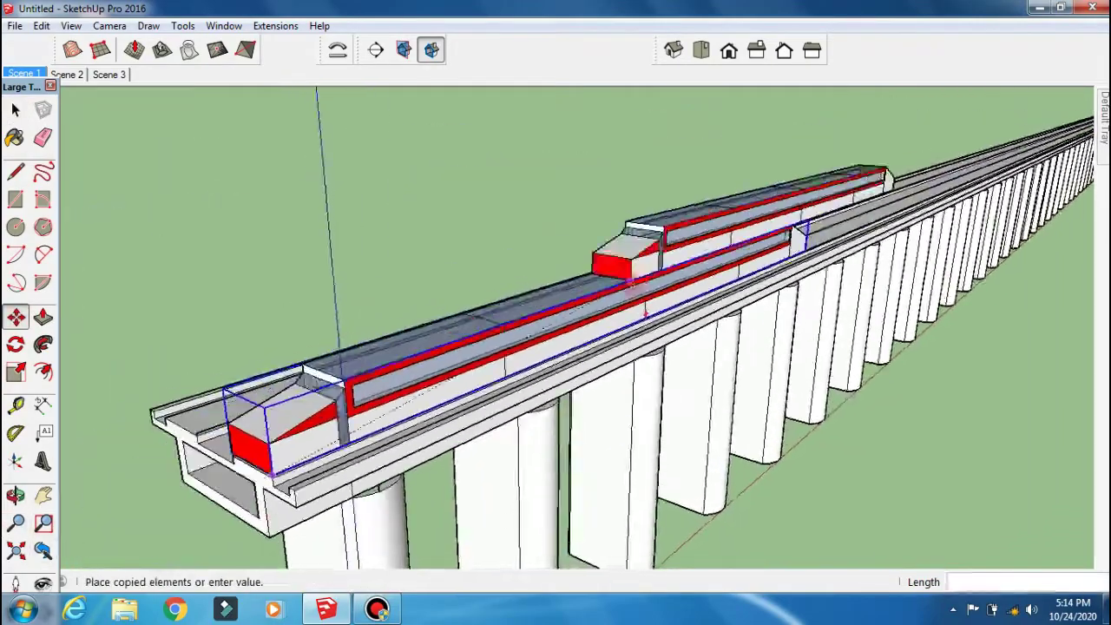
scroll(582, 249, down, 3)
scroll(880, 211, up, 5)
scroll(469, 323, up, 3)
scroll(469, 323, up, 2)
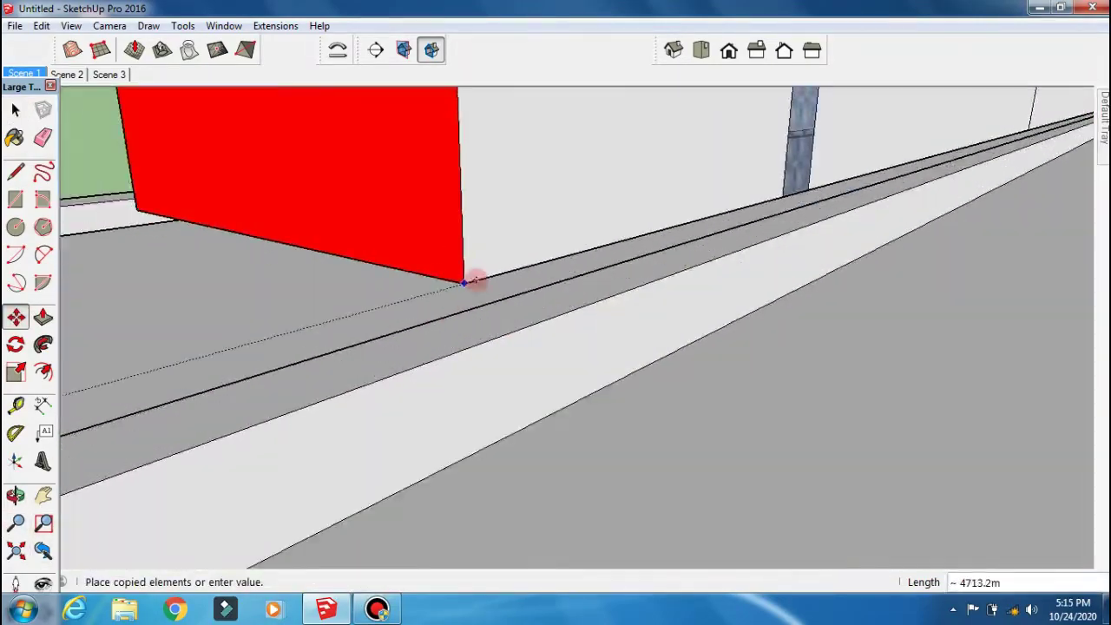
scroll(515, 285, down, 4)
scroll(546, 248, down, 2)
scroll(677, 320, down, 2)
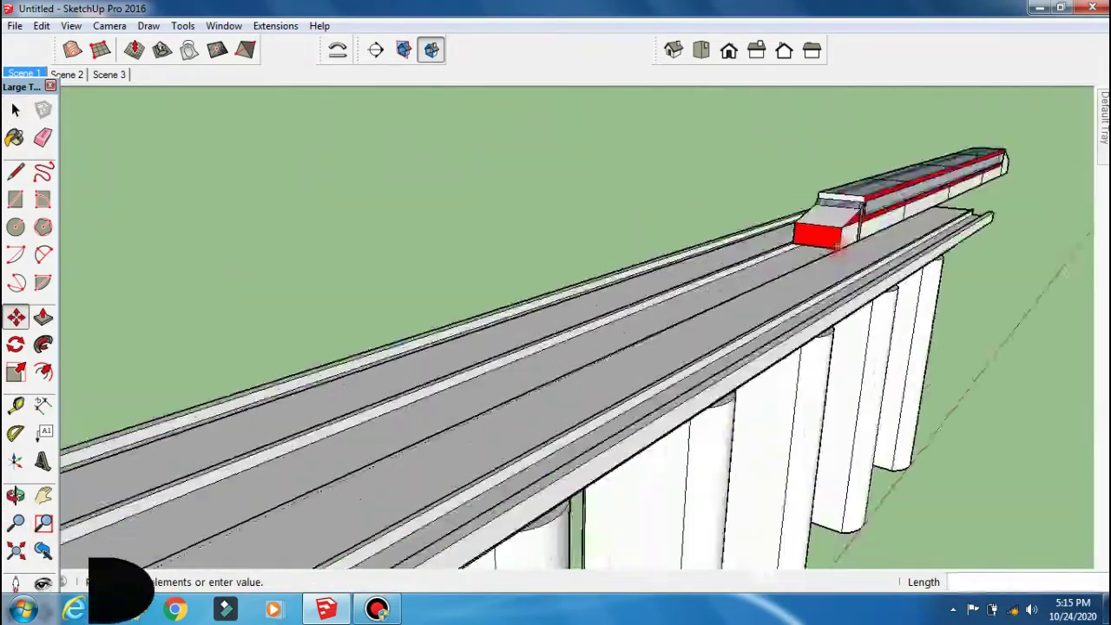
scroll(851, 295, up, 5)
scroll(818, 373, down, 2)
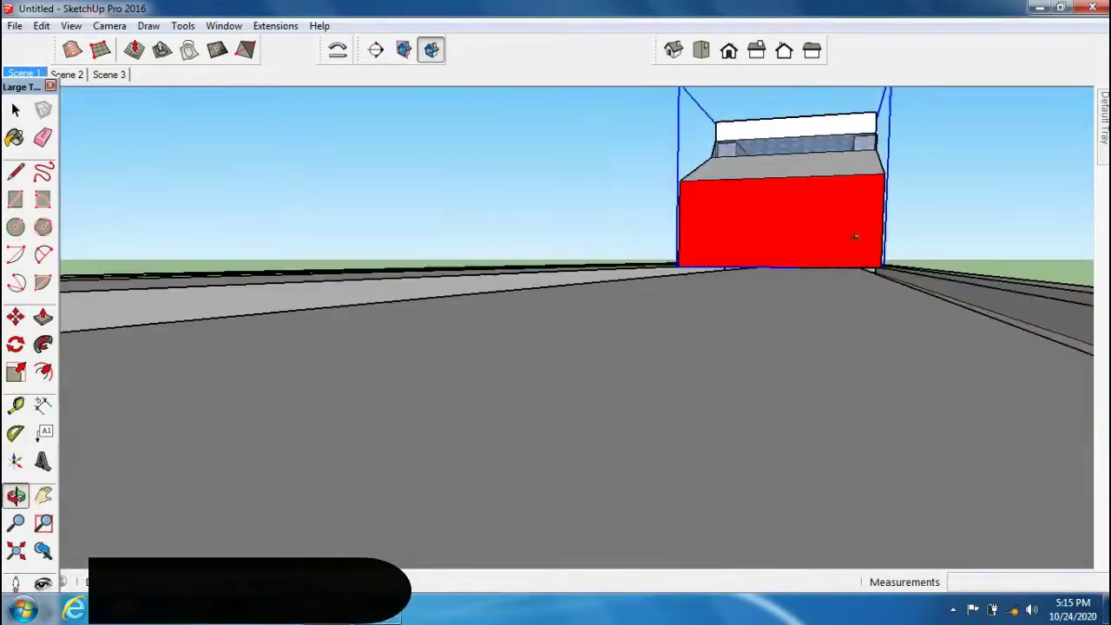
mouse_move(818, 372)
middle_down()
mouse_move(665, 424)
mouse_move(853, 379)
middle_up()
- Undo the unwanted train copy with Edit > Undo Copy
click(41, 25)
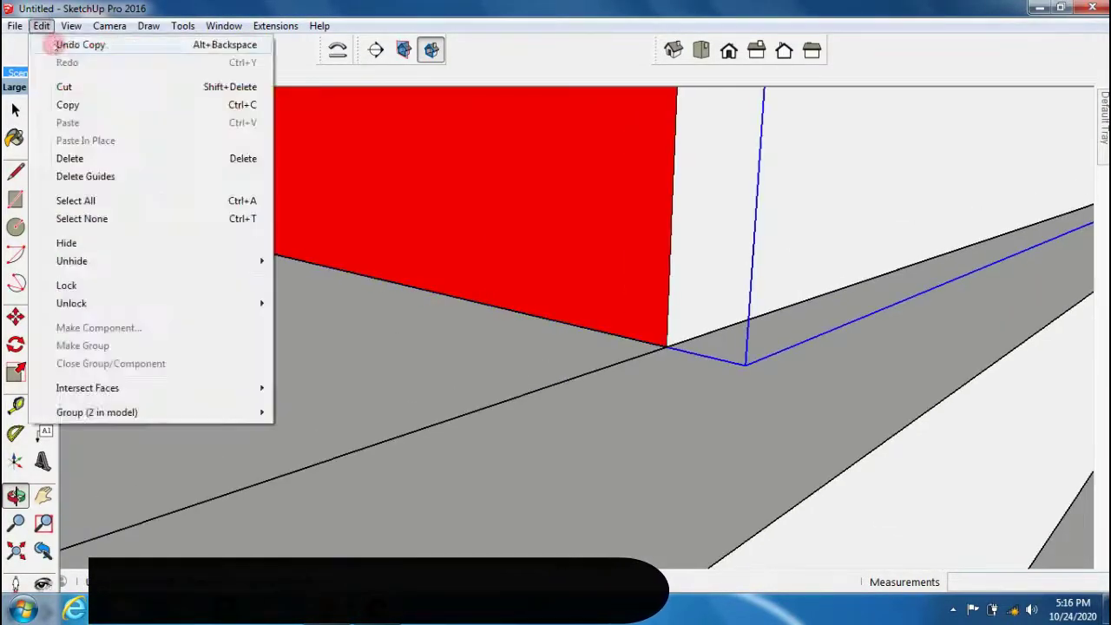
click(69, 42)
scroll(833, 278, down, 5)
scroll(588, 363, down, 3)
scroll(588, 362, up, 5)
scroll(600, 426, up, 3)
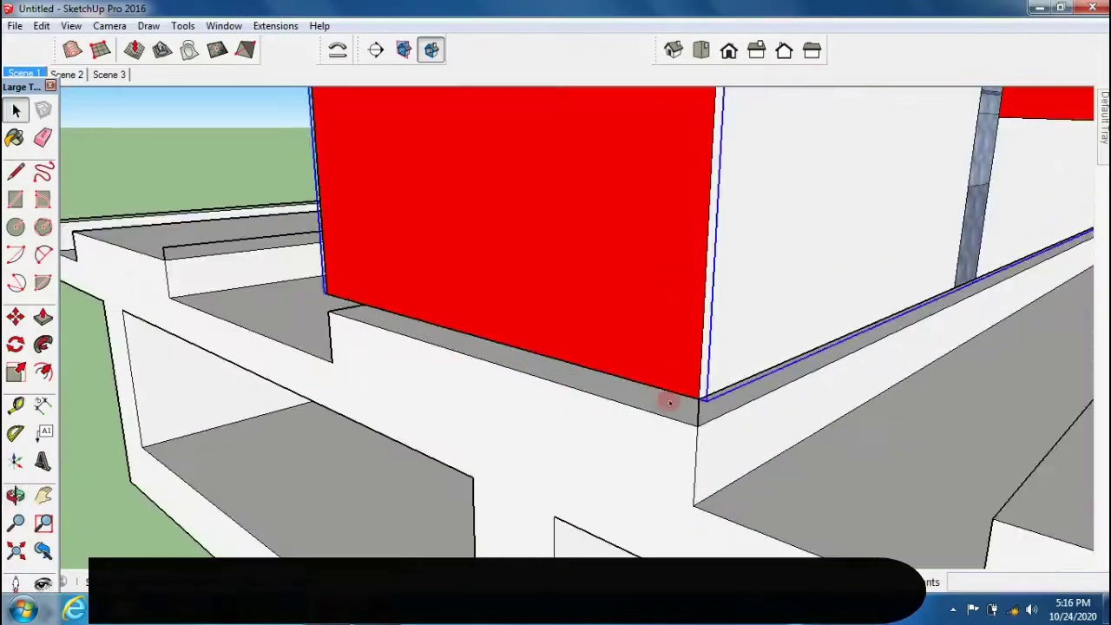
scroll(665, 397, up, 3)
- Move the train along the blue axis so it sits on the viaduct deck
key(m)
scroll(299, 449, down, 3)
scroll(299, 449, down, 3)
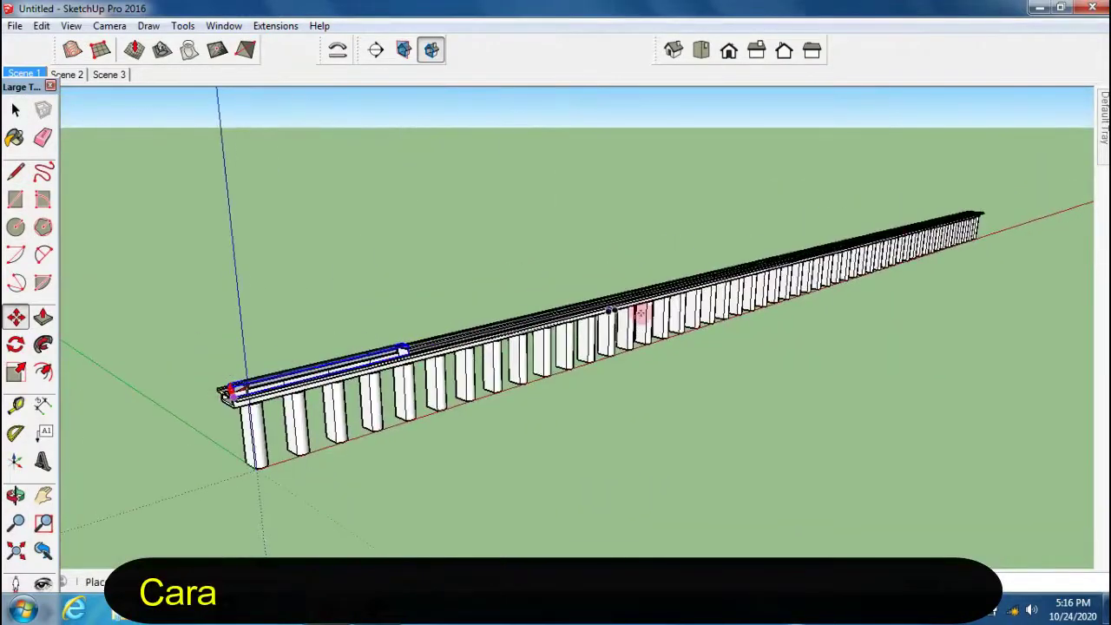
scroll(456, 257, up, 4)
scroll(457, 257, up, 4)
scroll(427, 253, up, 2)
scroll(404, 208, down, 2)
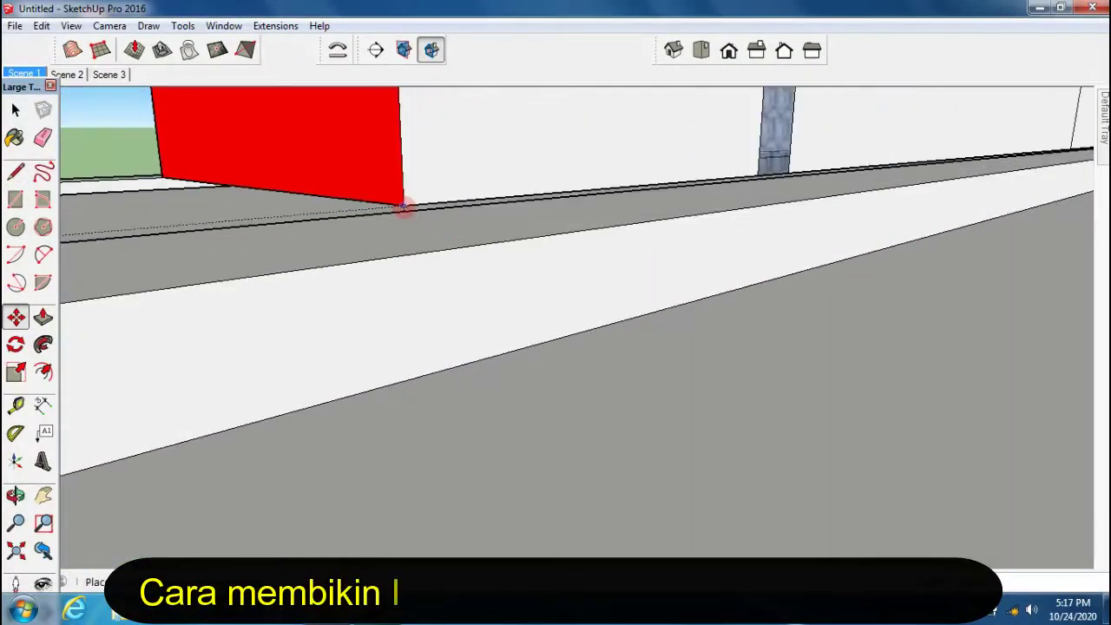
scroll(469, 234, up, 2)
scroll(565, 282, up, 2)
scroll(310, 286, down, 5)
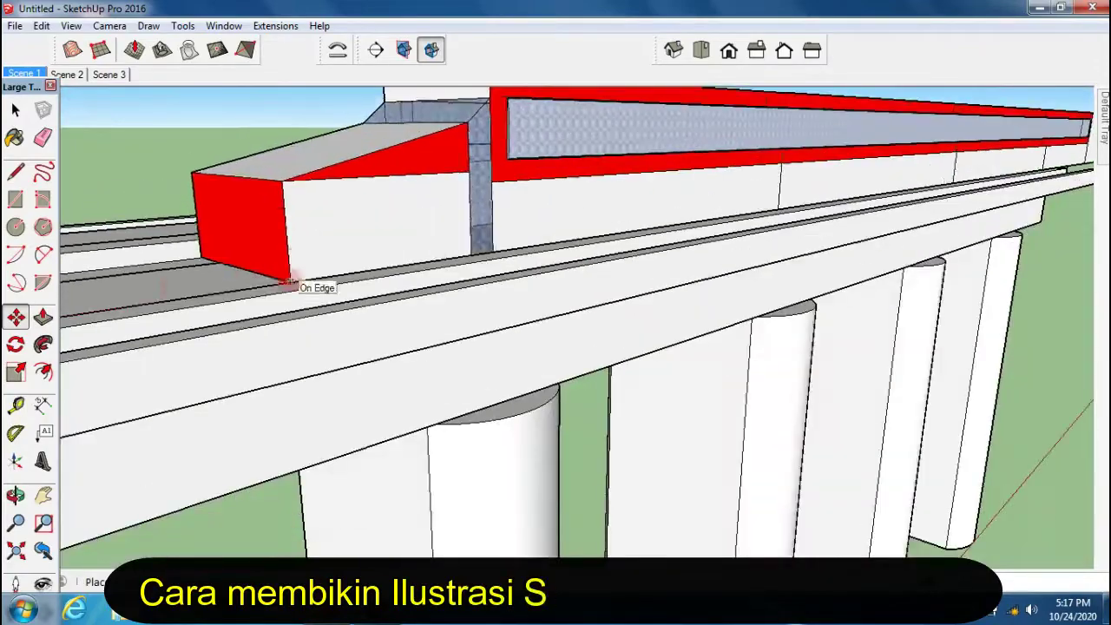
scroll(75, 303, down, 2)
scroll(359, 373, down, 1)
scroll(403, 369, up, 5)
scroll(404, 369, down, 5)
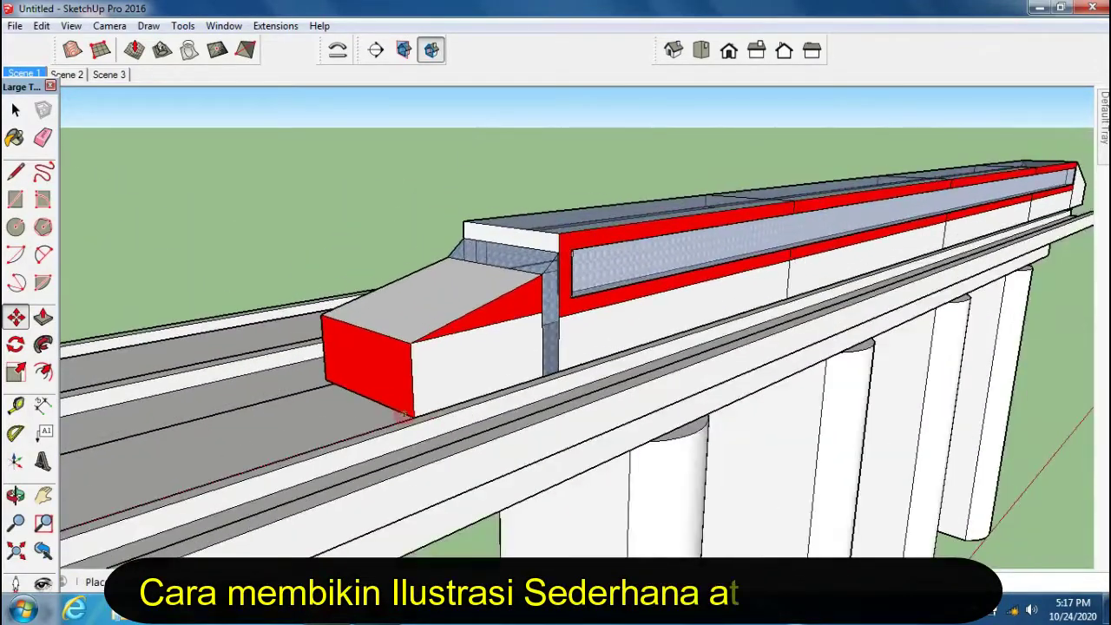
scroll(426, 416, up, 1)
scroll(347, 446, up, 2)
scroll(271, 460, up, 2)
mouse_move(272, 460)
middle_down()
mouse_move(434, 417)
mouse_move(348, 429)
mouse_move(447, 389)
mouse_move(712, 380)
mouse_move(838, 435)
middle_up()
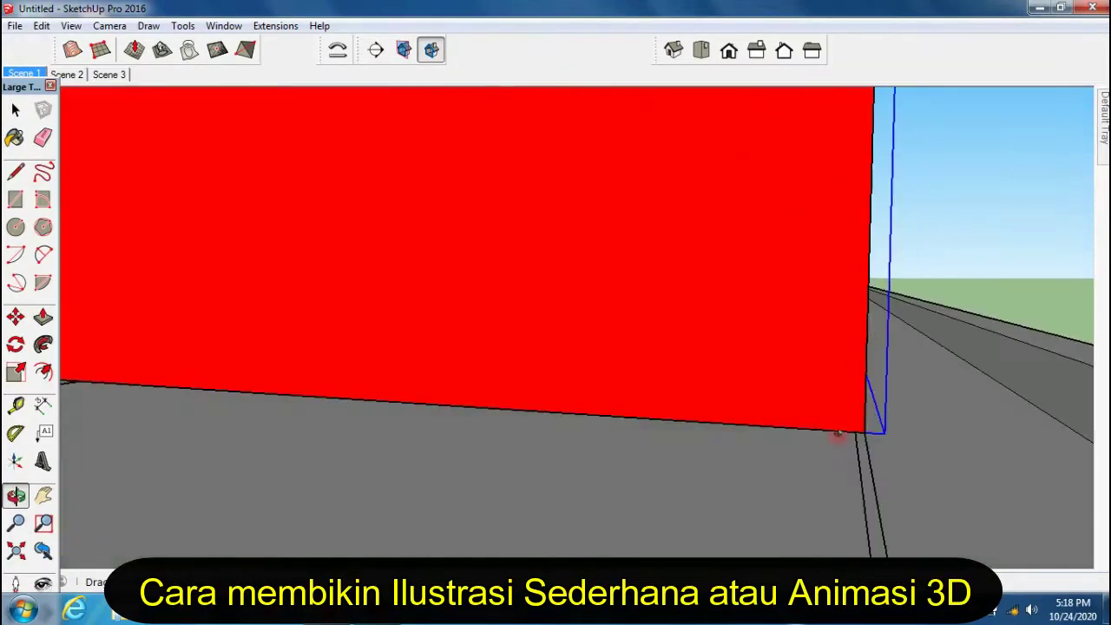
scroll(863, 433, down, 3)
mouse_move(639, 422)
middle_down()
mouse_move(607, 434)
mouse_move(675, 492)
middle_up()
drag(674, 491, 675, 550)
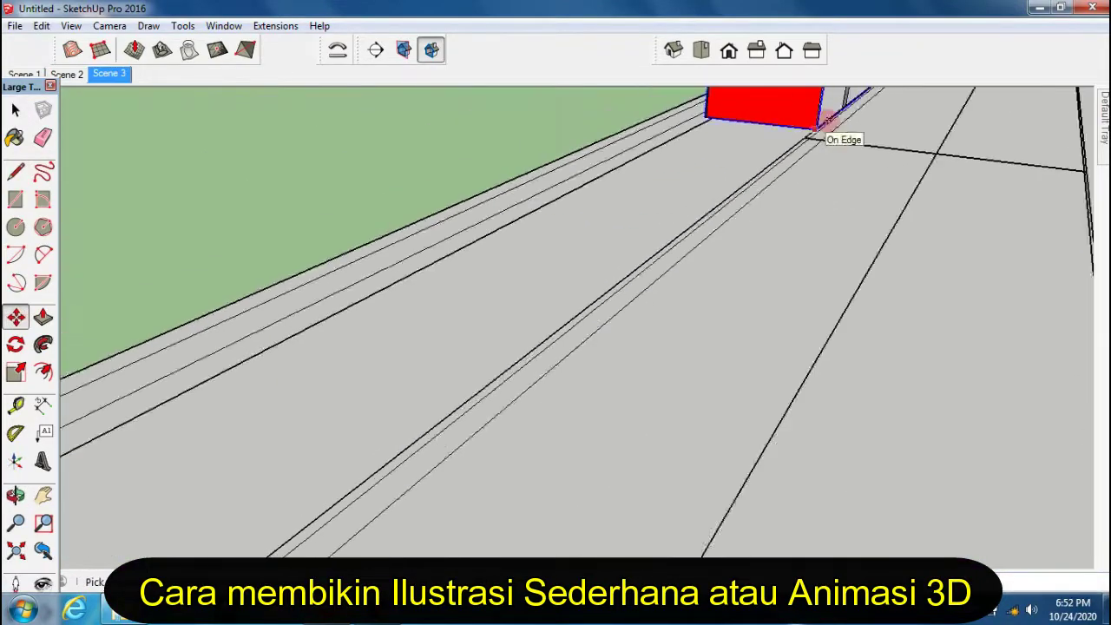
drag(568, 345, 674, 346)
- Export the Scene 1 view as a PNG frame
click(109, 73)
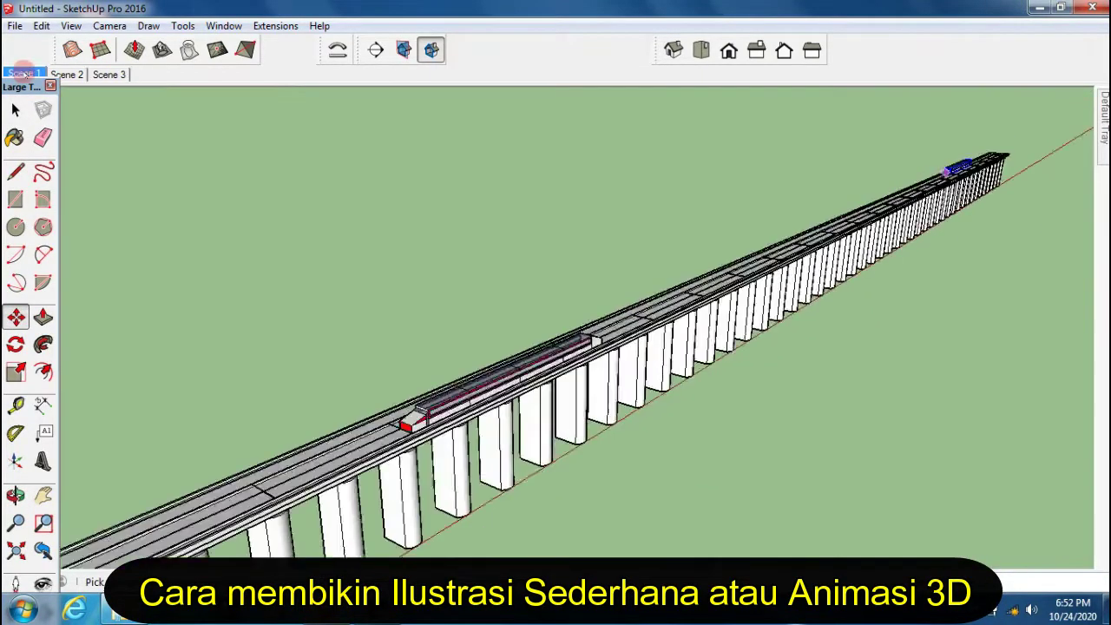
click(14, 25)
click(299, 296)
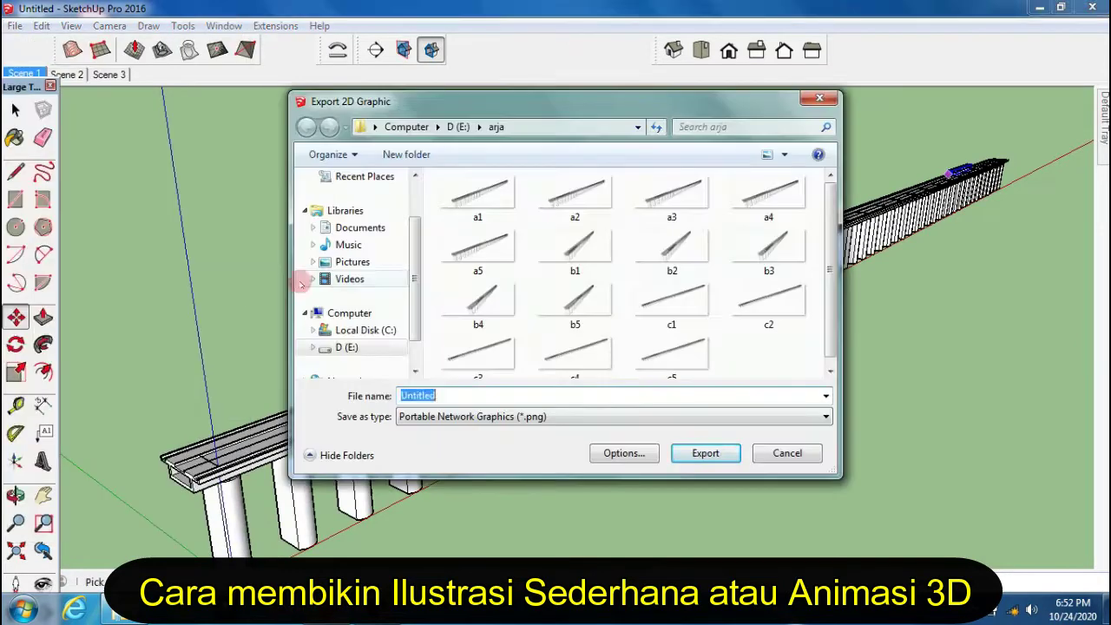
click(704, 454)
- Export the Scene 2 view as b6 and the Scene 3 view as c6
click(67, 74)
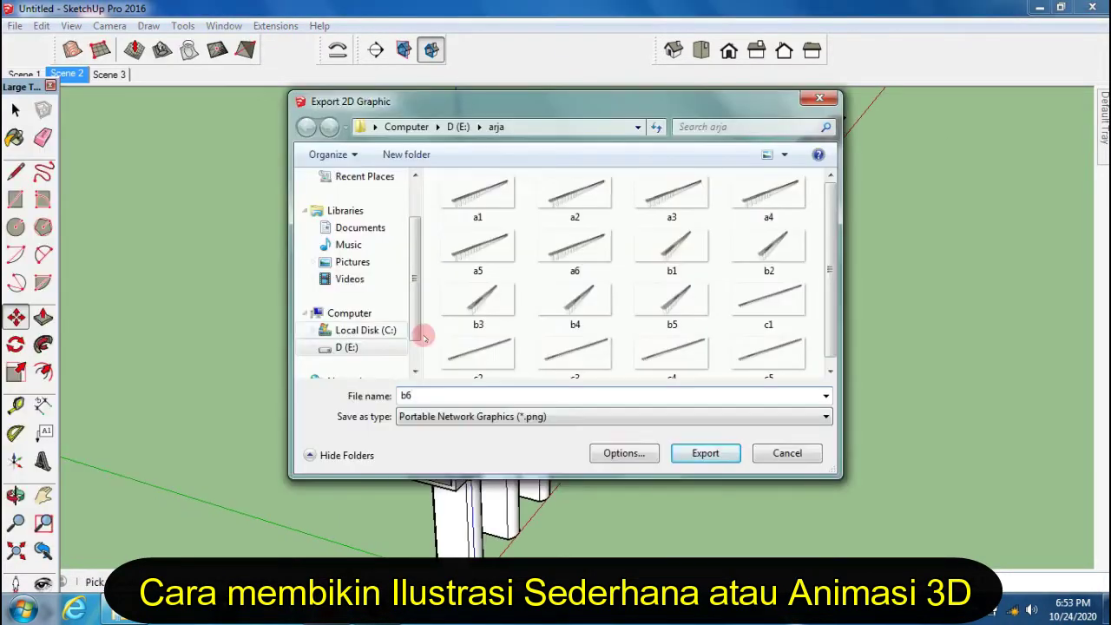
click(704, 452)
click(109, 74)
click(14, 25)
click(314, 298)
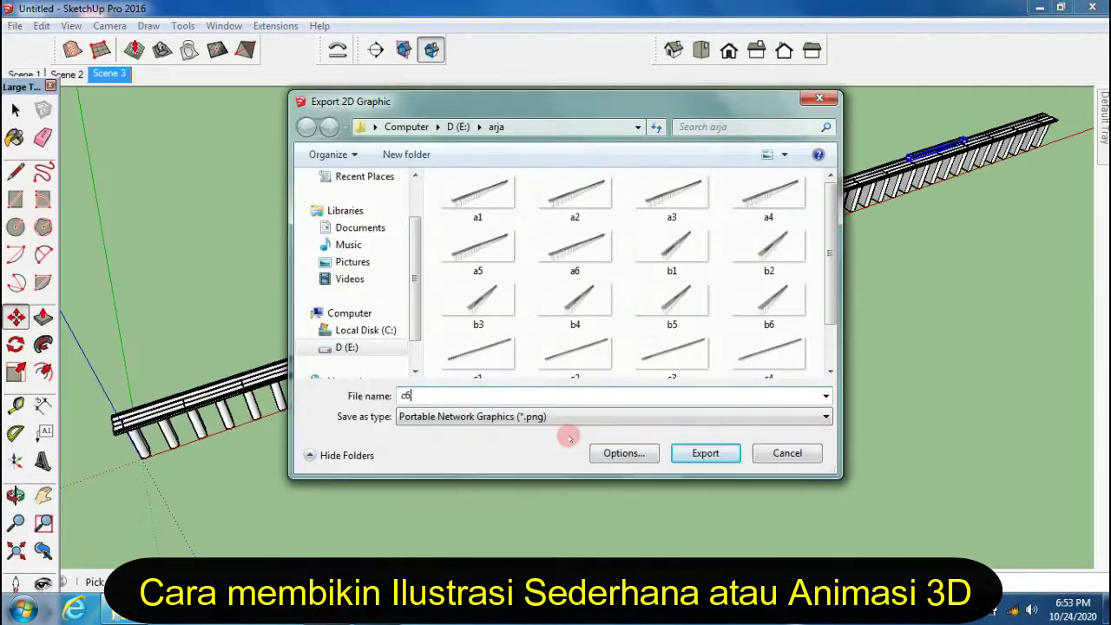
click(704, 452)
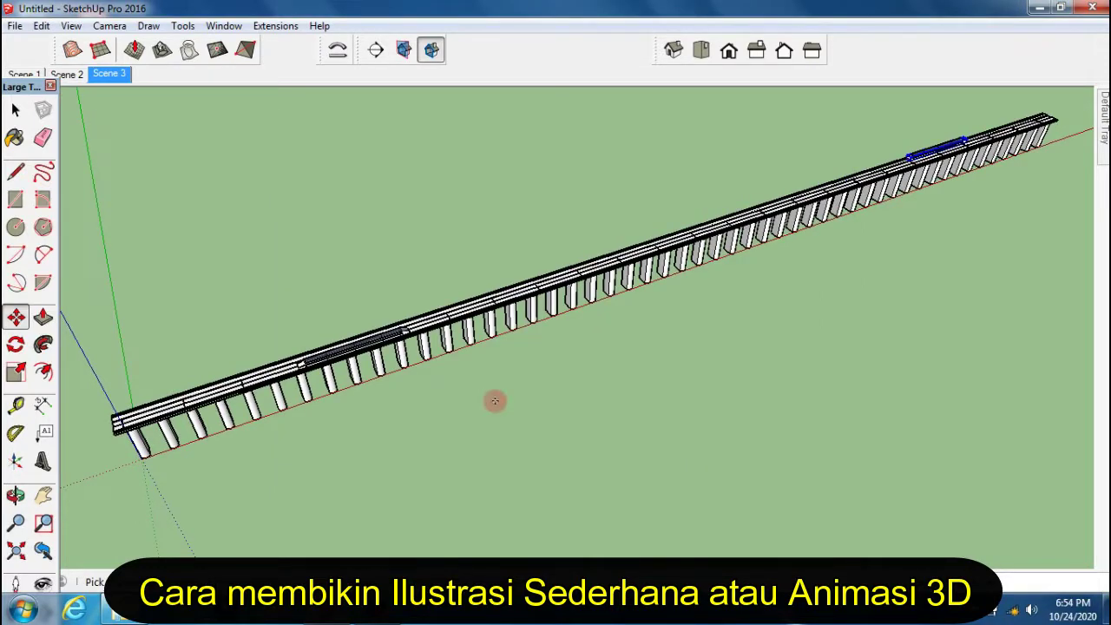
- Reopen the 2D Graphic export, then back out without deleting frame b2
click(14, 25)
click(314, 298)
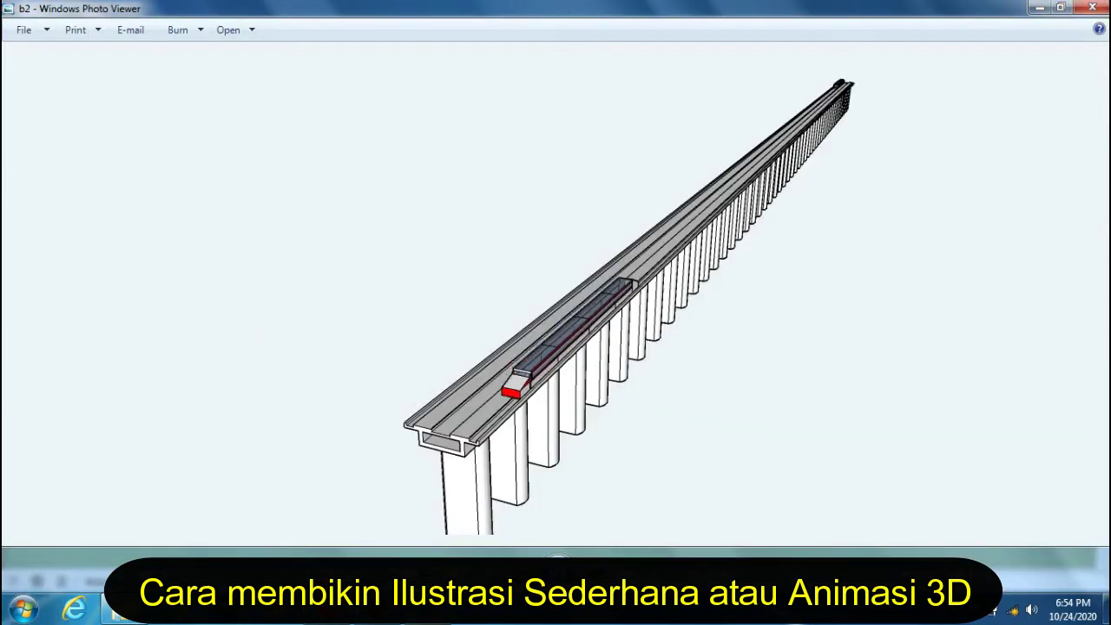
key(Delete)
key(Escape)
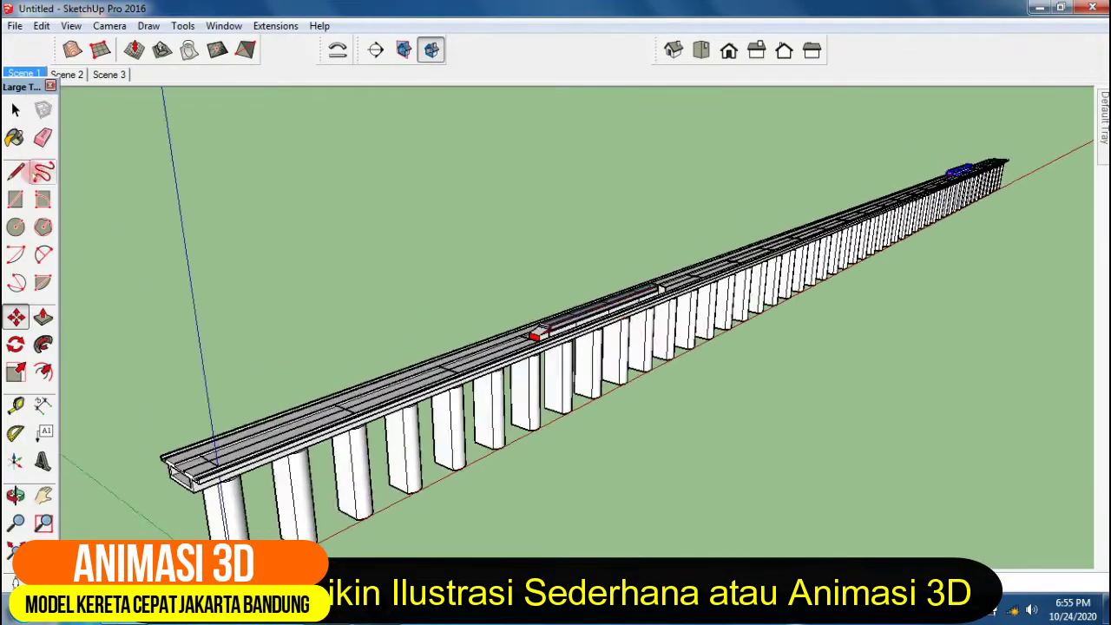
- Export the Scene 1 view as a PNG frame
scroll(539, 334, up, 5)
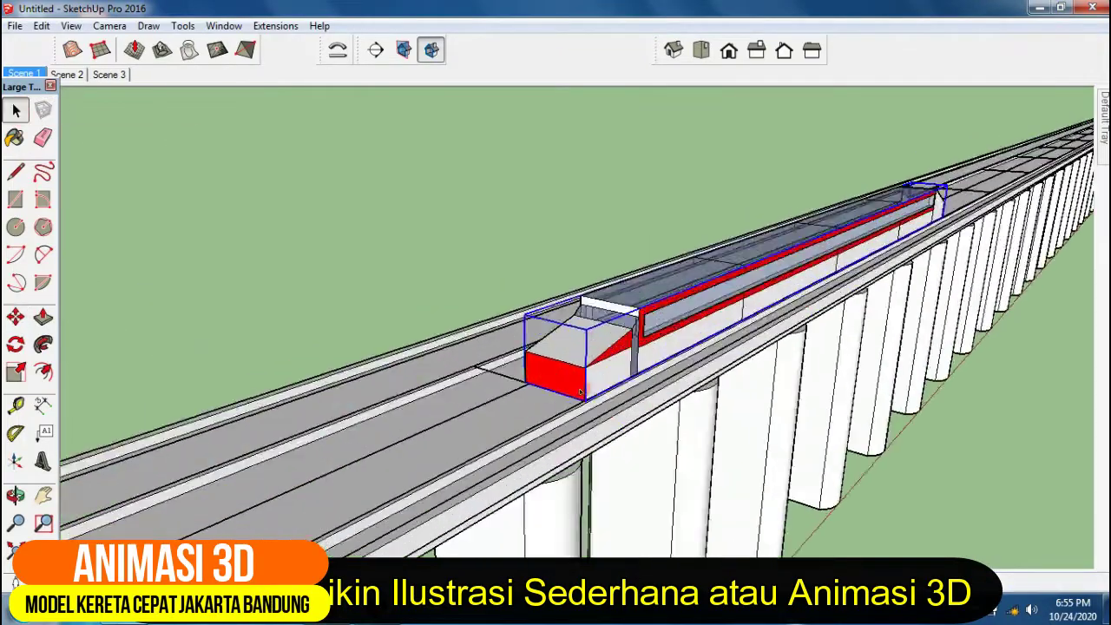
scroll(564, 391, up, 3)
scroll(521, 347, down, 3)
scroll(883, 199, up, 3)
scroll(883, 199, down, 5)
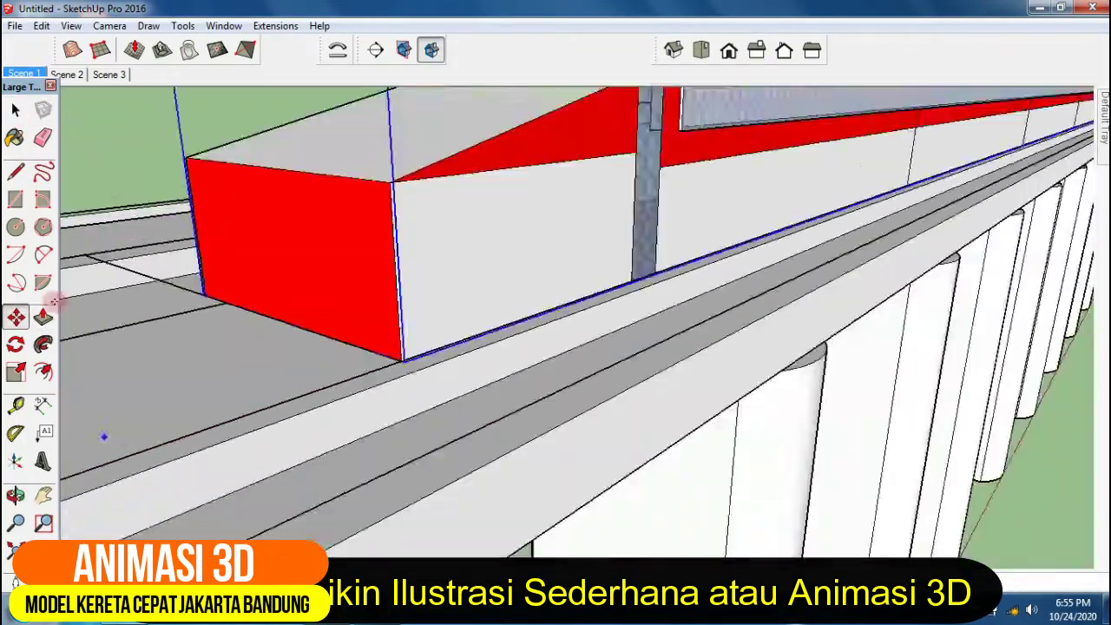
scroll(883, 199, down, 5)
scroll(883, 199, up, 5)
scroll(883, 199, up, 4)
click(24, 74)
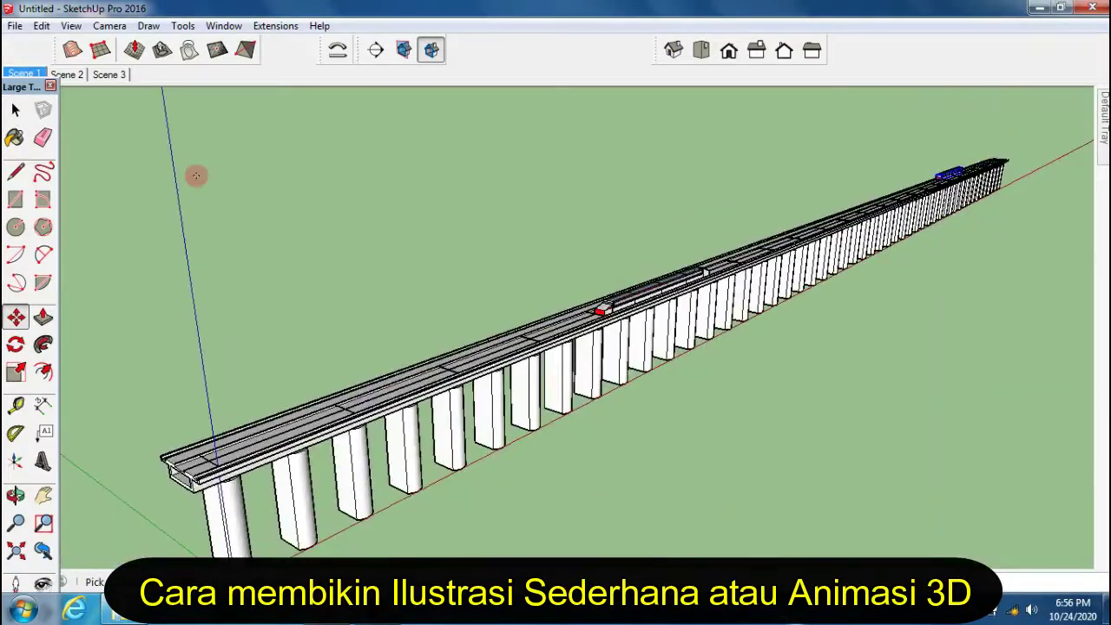
click(14, 25)
click(286, 297)
click(705, 450)
- Export two more PNG frames from the scene views
click(15, 26)
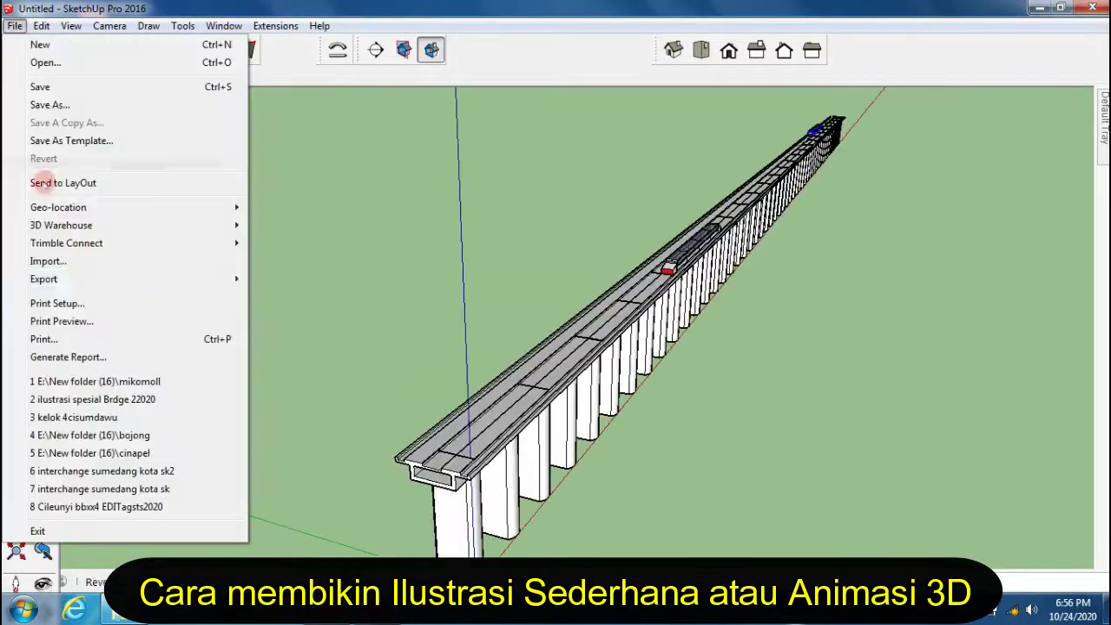
click(287, 297)
click(704, 450)
key(Page_Down)
key(Page_Down)
click(15, 26)
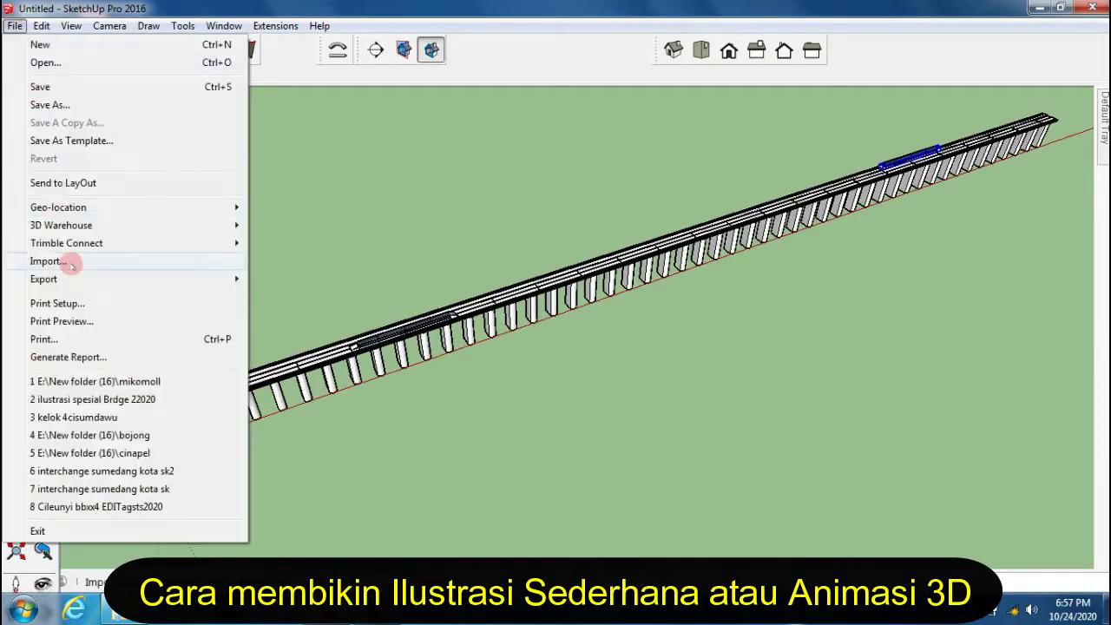
click(300, 286)
click(705, 450)
- Export the current scene view as PNG frame d12
click(24, 73)
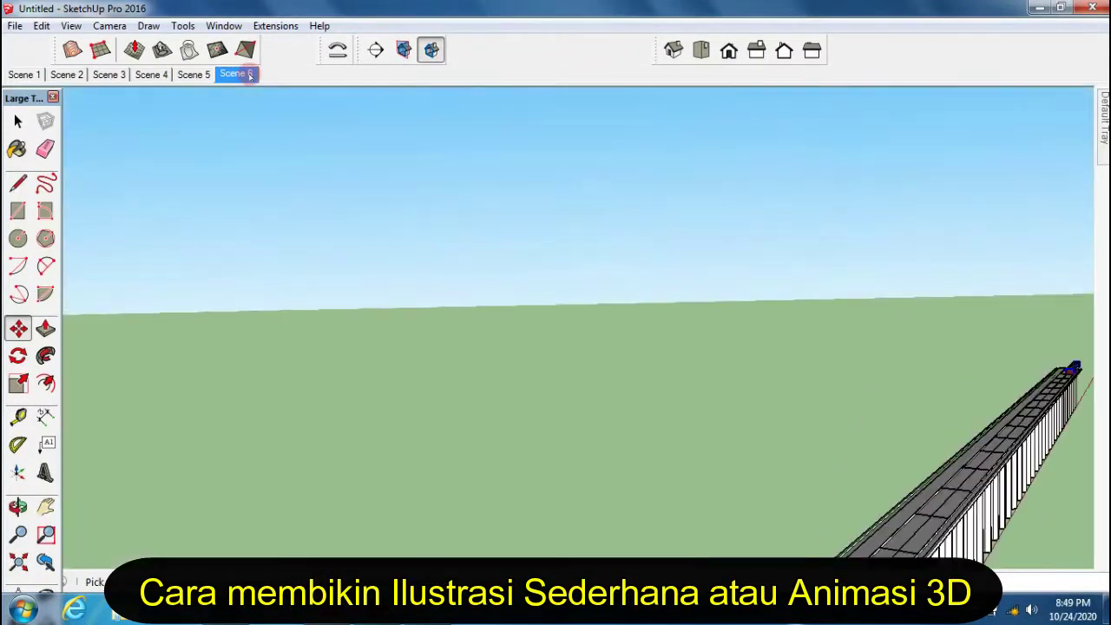
click(14, 26)
click(298, 296)
text(d)
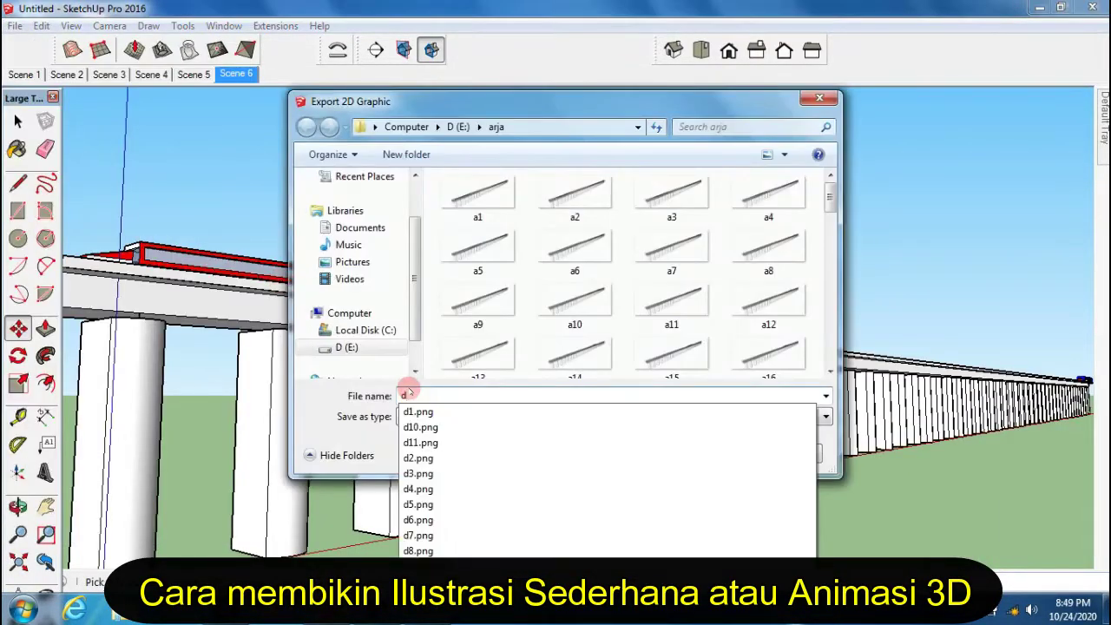
text(12)
key(Return)
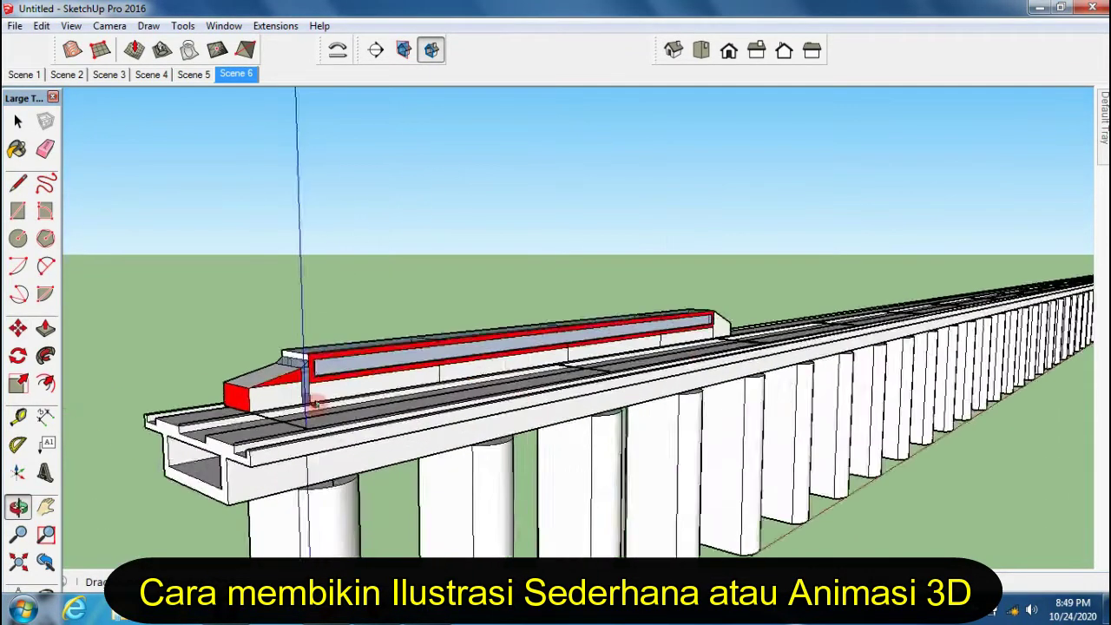
- Slide the train to mid-span on the viaduct deck and zoom out to check it
key(m)
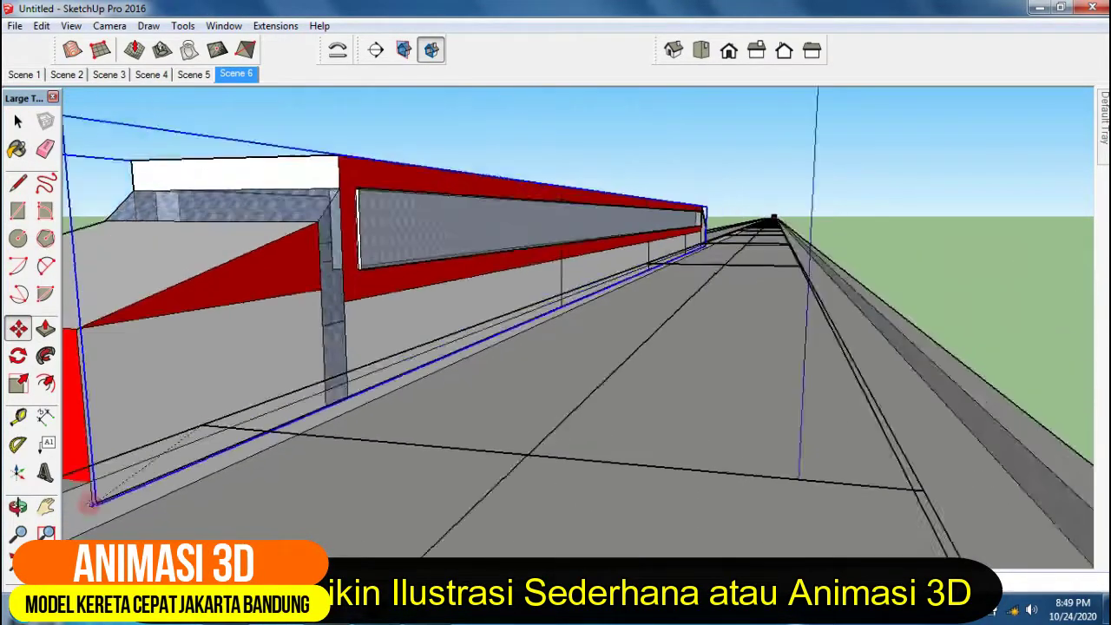
drag(93, 501, 682, 270)
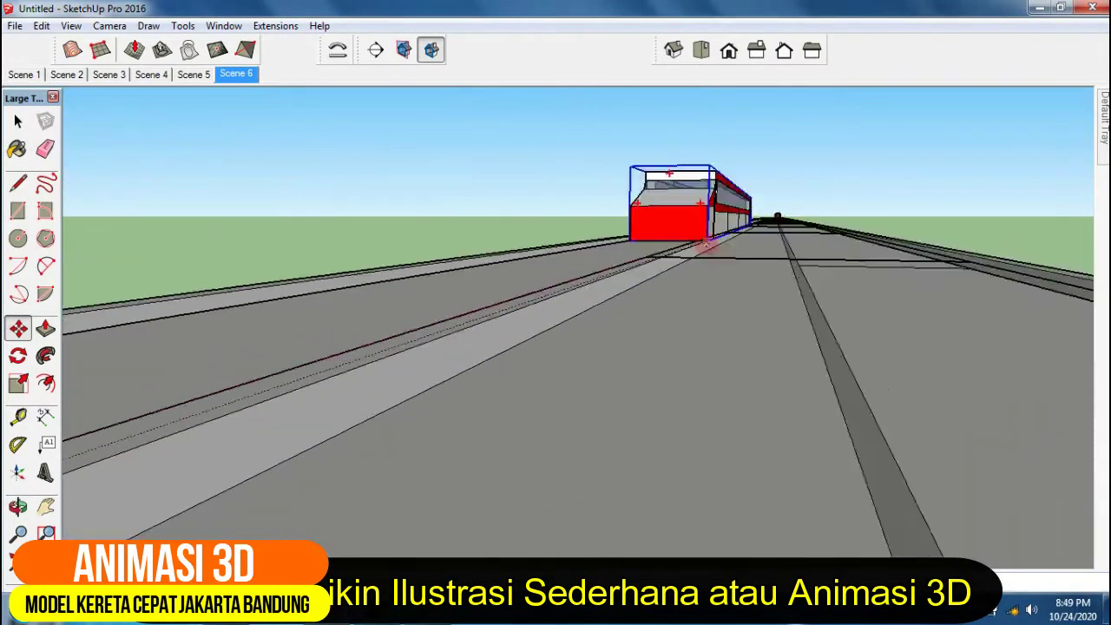
scroll(643, 347, down, 3)
scroll(578, 382, down, 5)
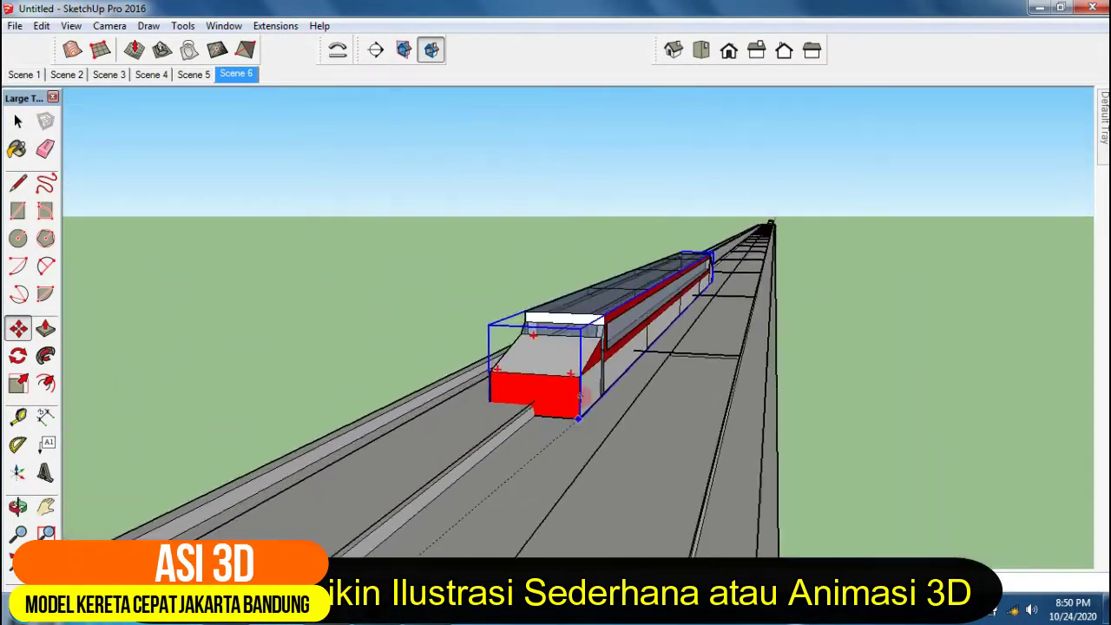
scroll(597, 341, down, 3)
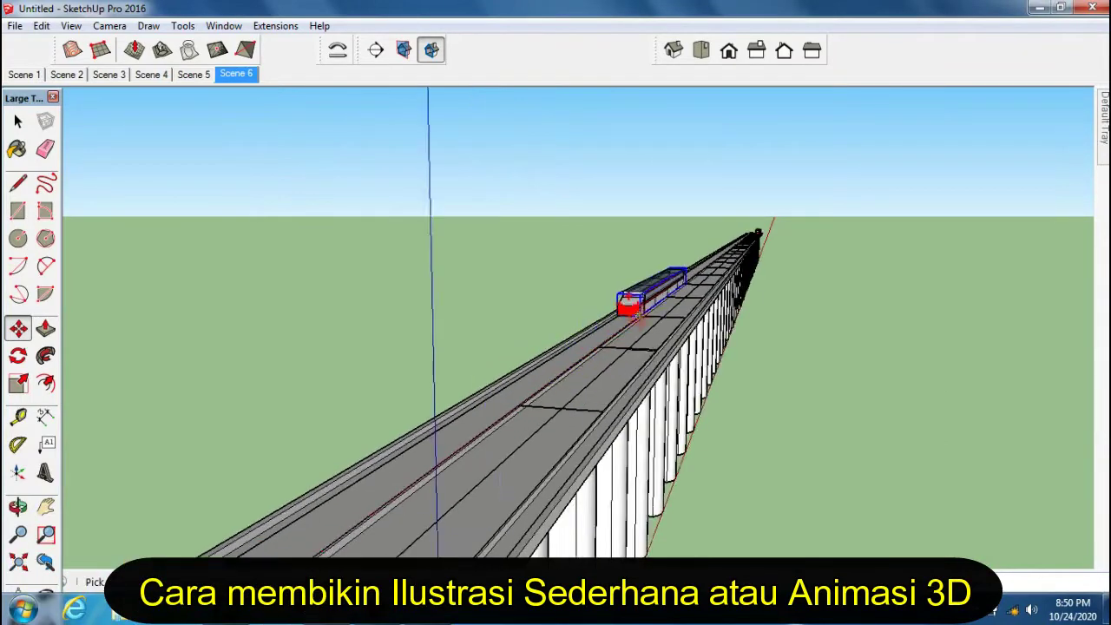
scroll(620, 310, up, 3)
scroll(618, 318, up, 2)
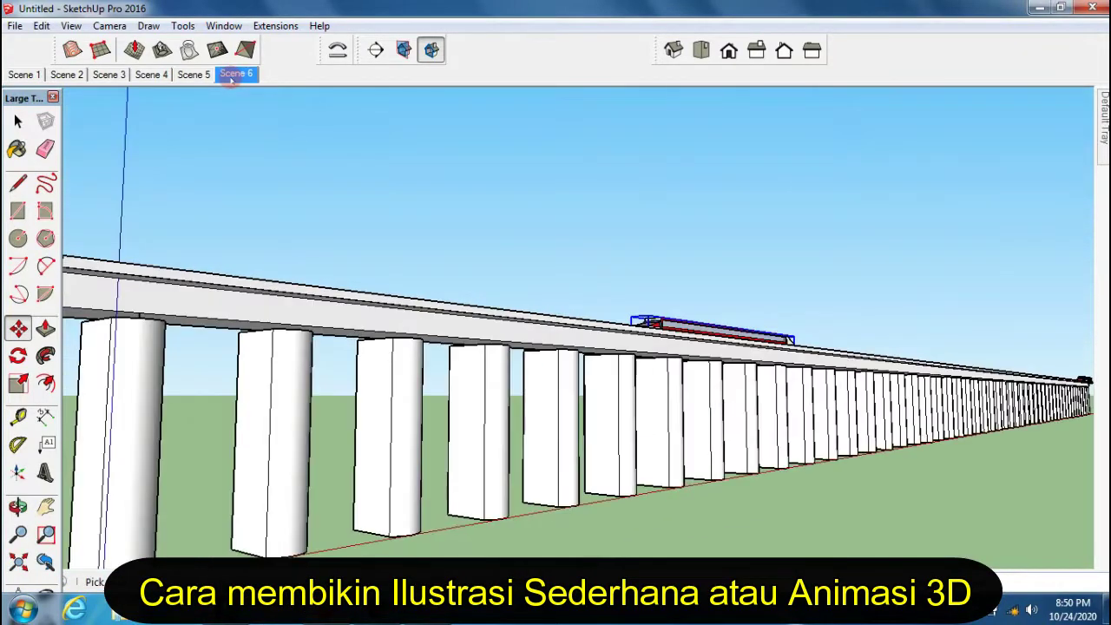